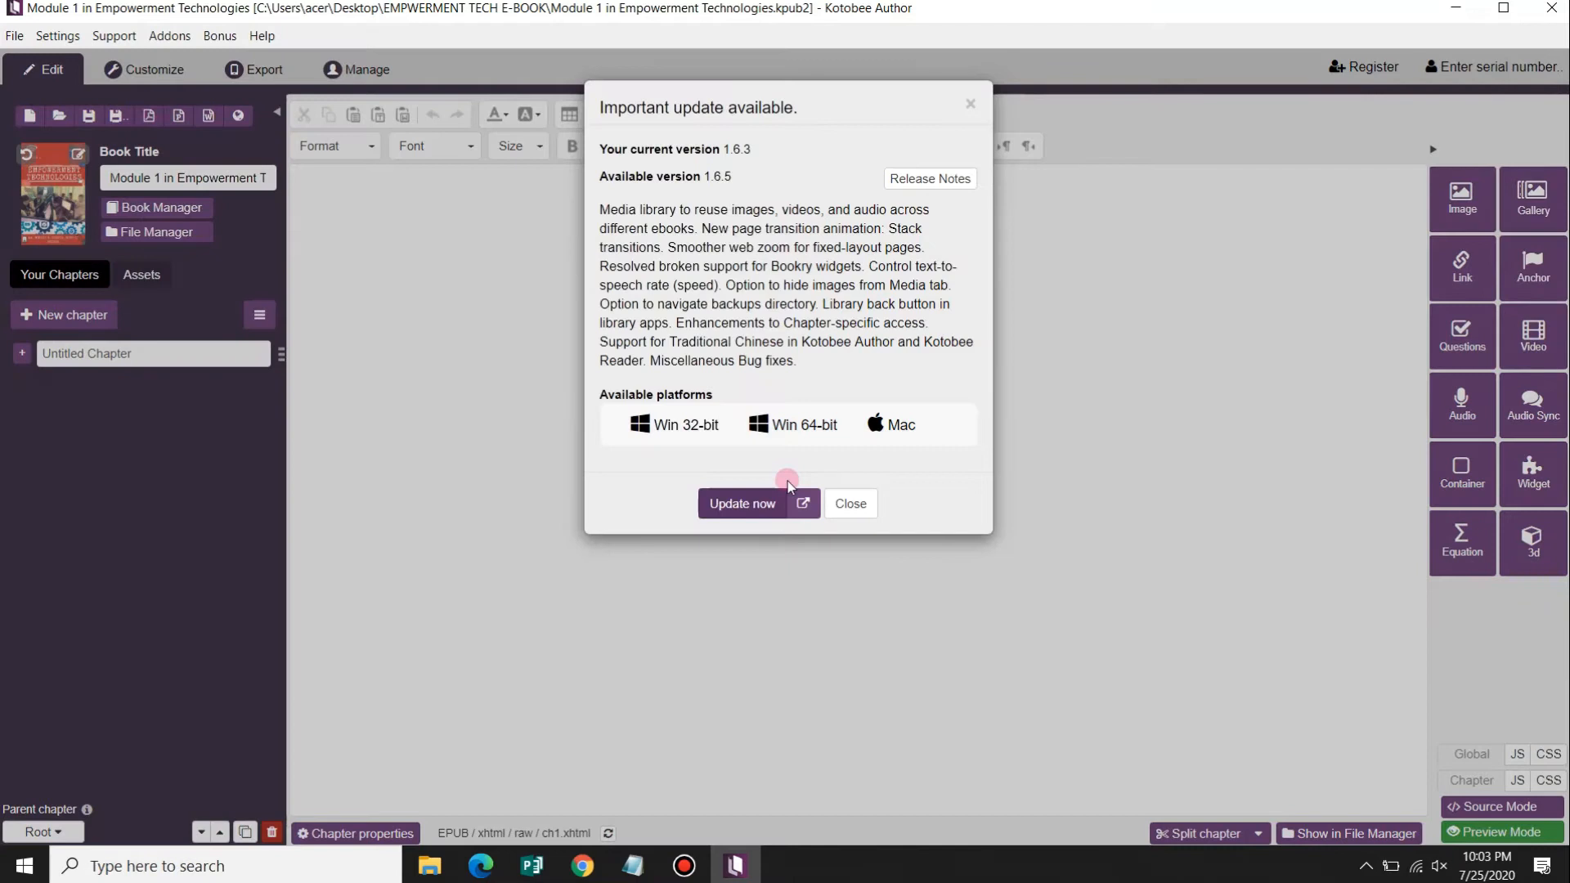
- Dismiss the update notice and rename the untitled chapter "Lesson 3: Advanced Word Processing Skills"
click(854, 502)
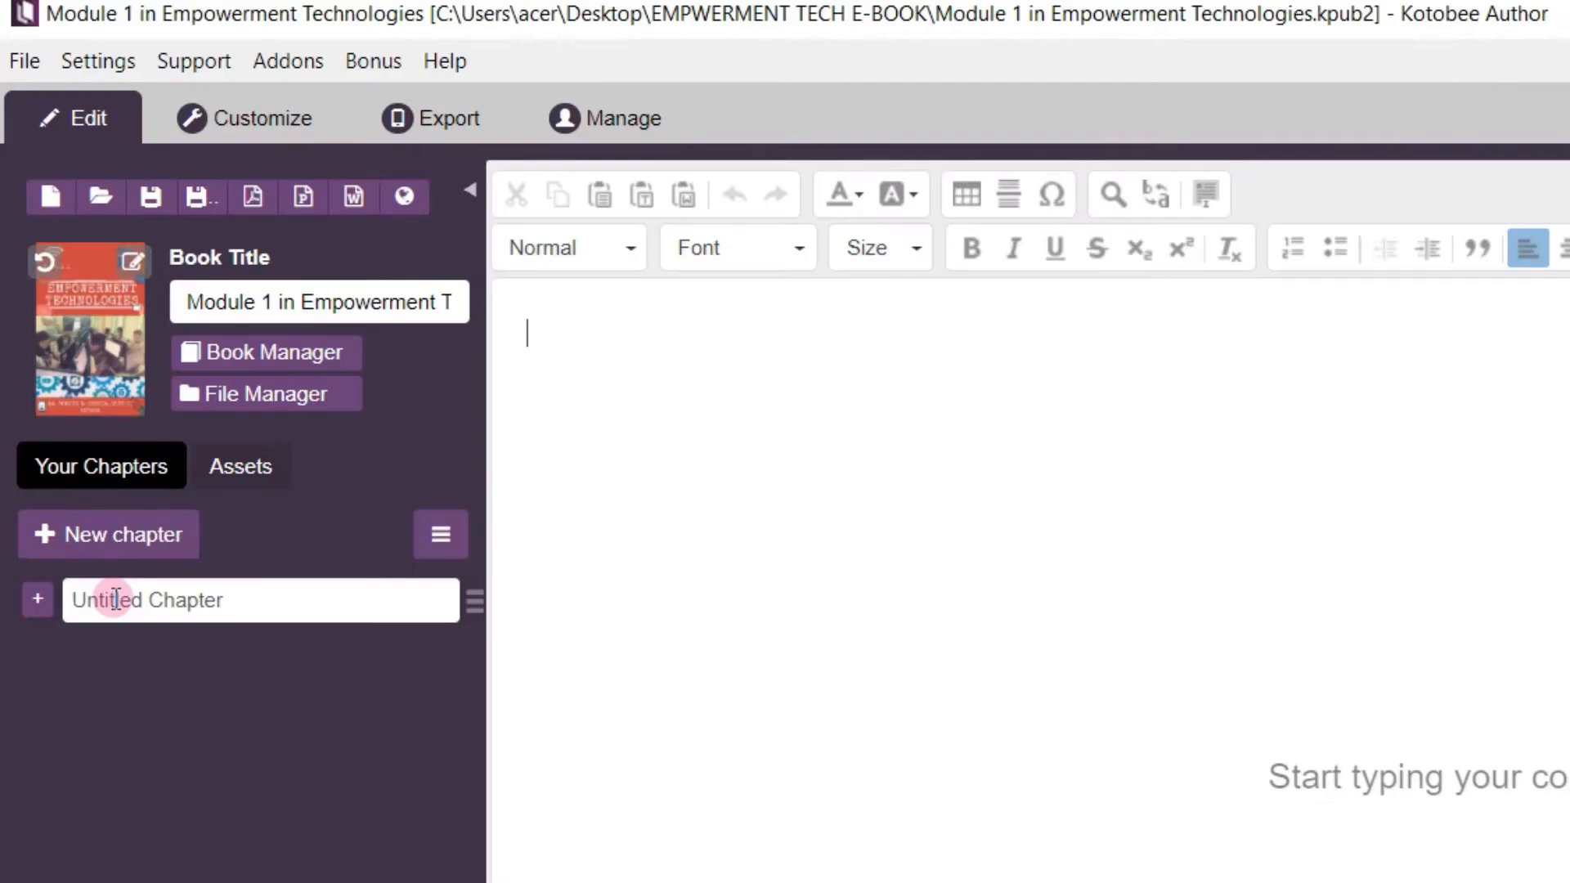
click(67, 353)
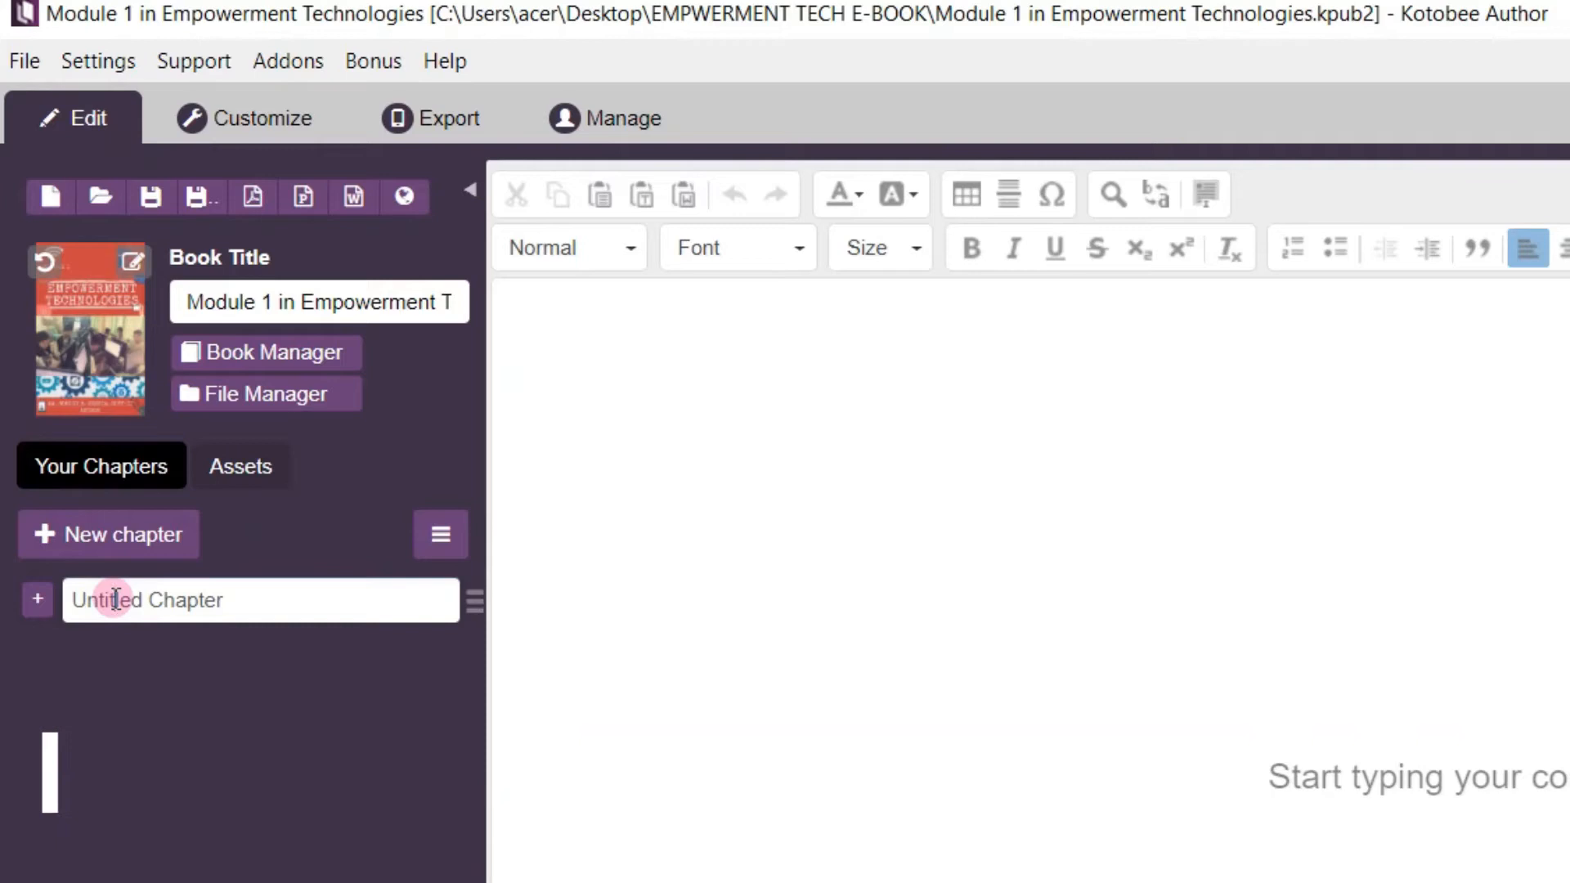
drag(262, 609, 70, 599)
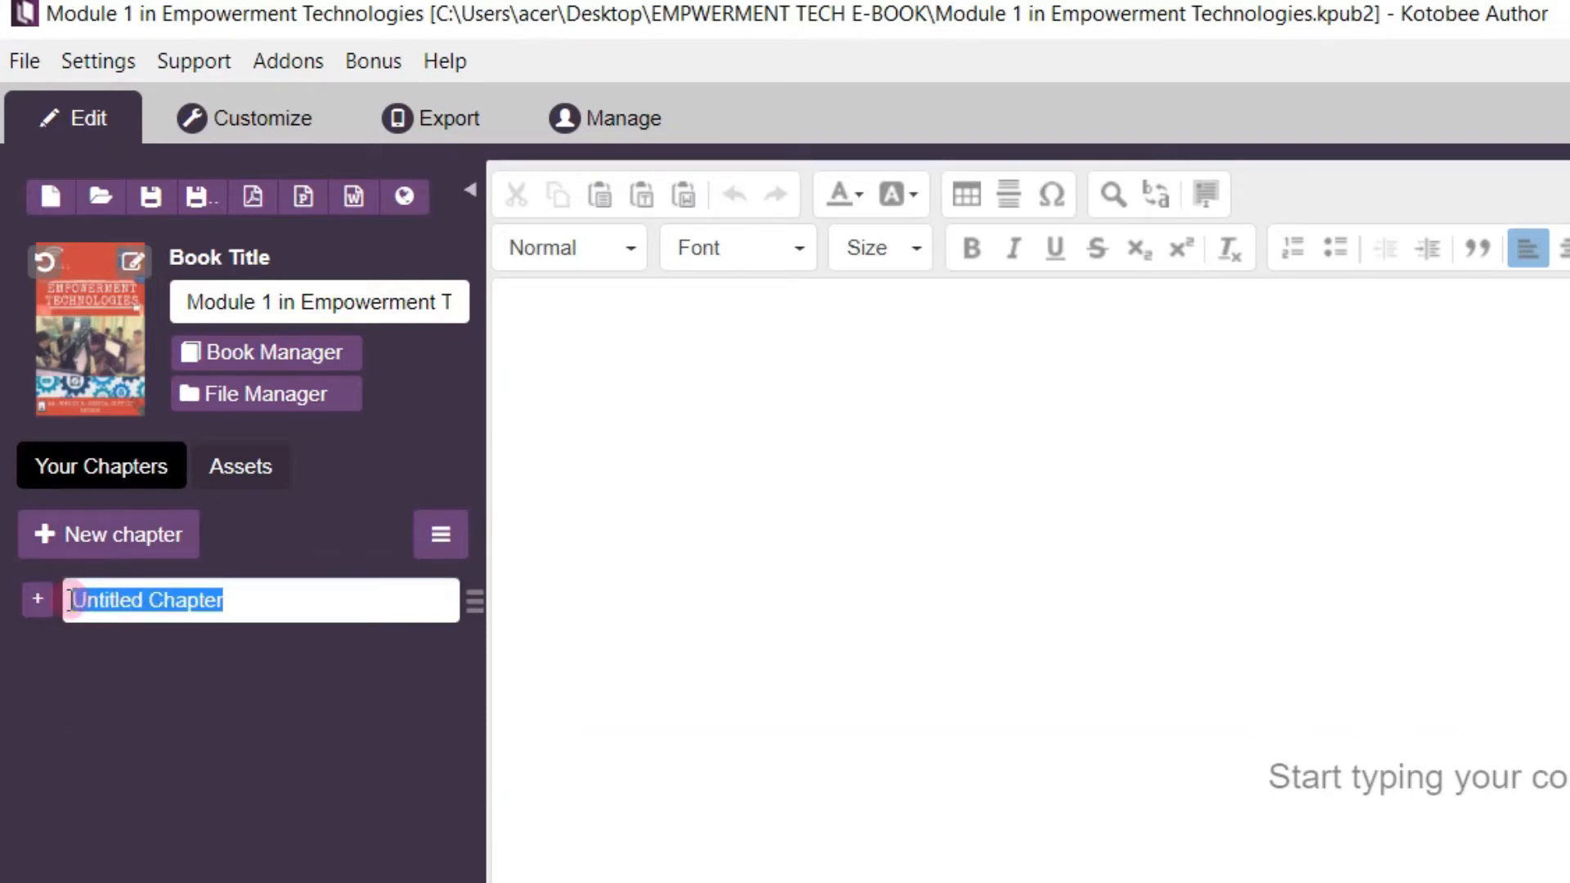
key(BackSpace)
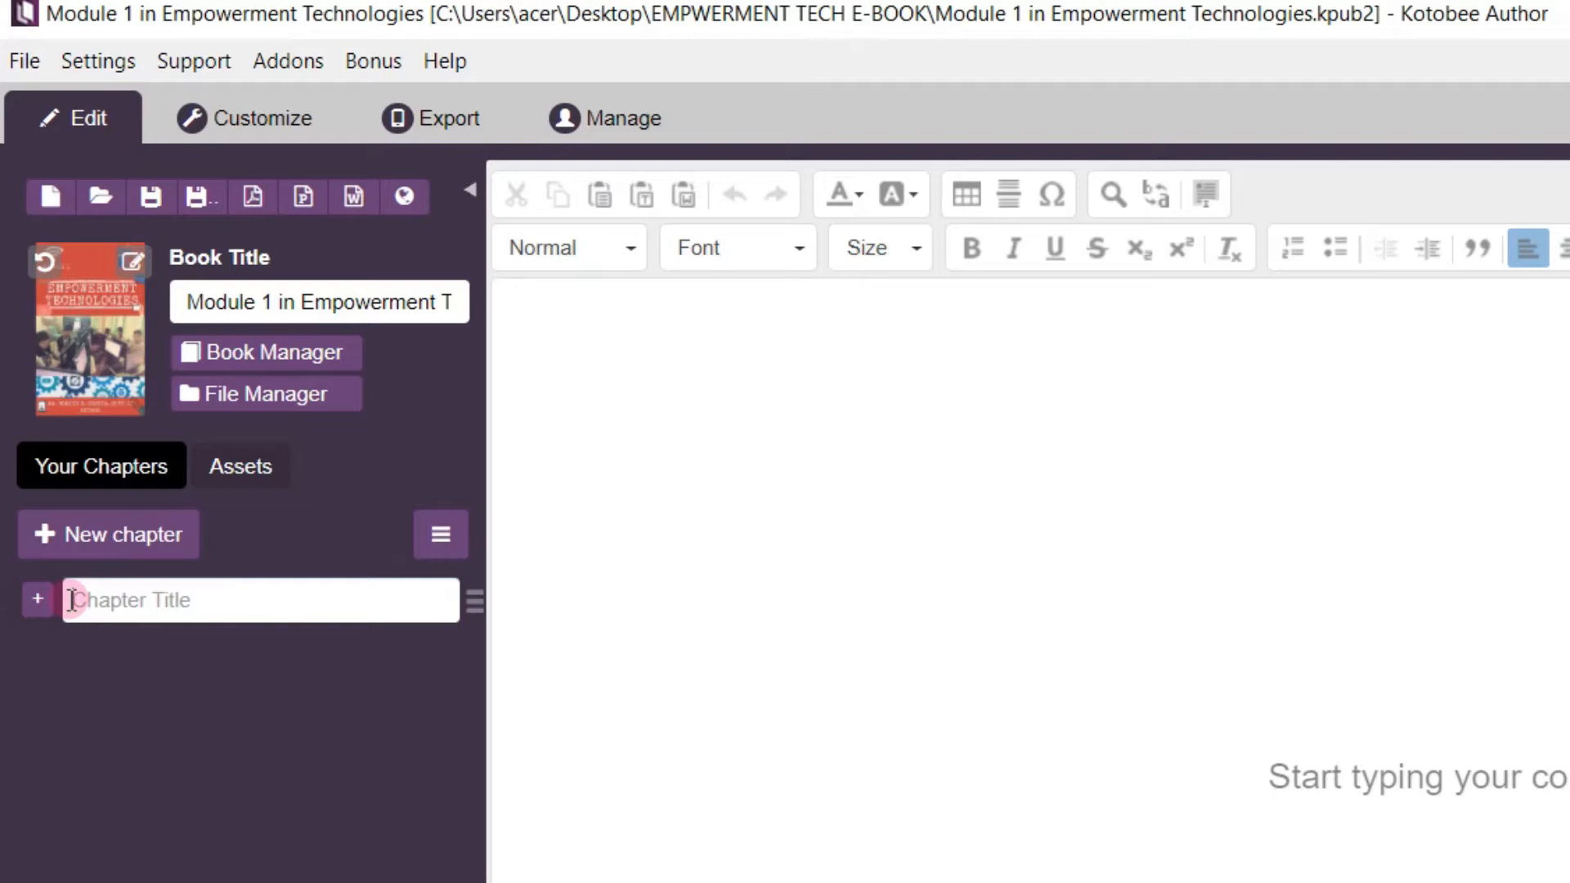
key(Caps_Lock)
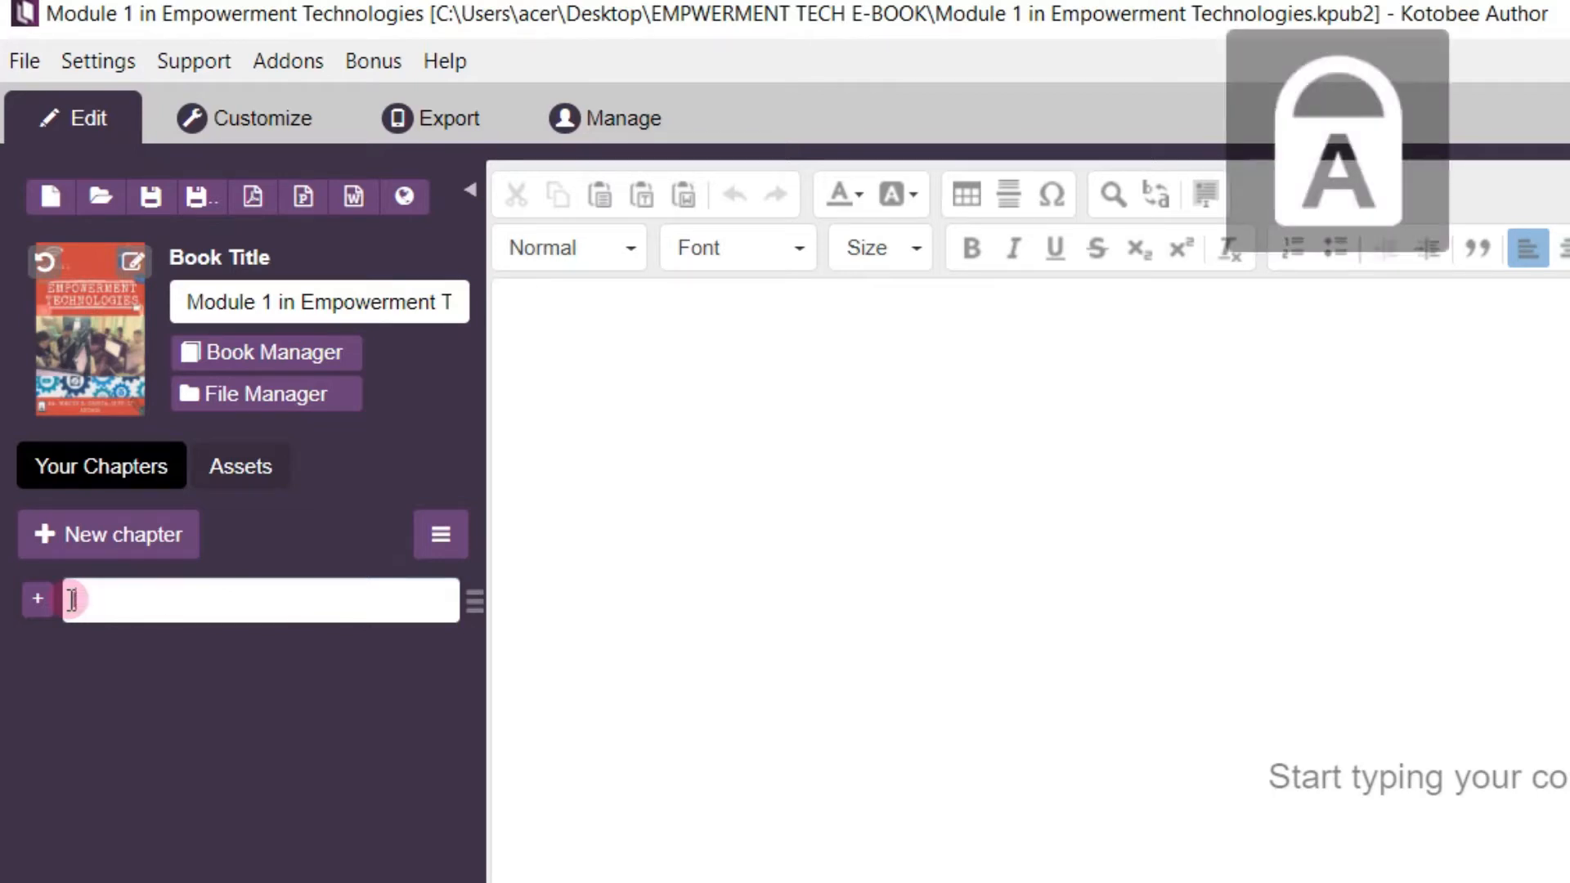
click(270, 754)
key(Caps_Lock)
key(Caps_Lock)
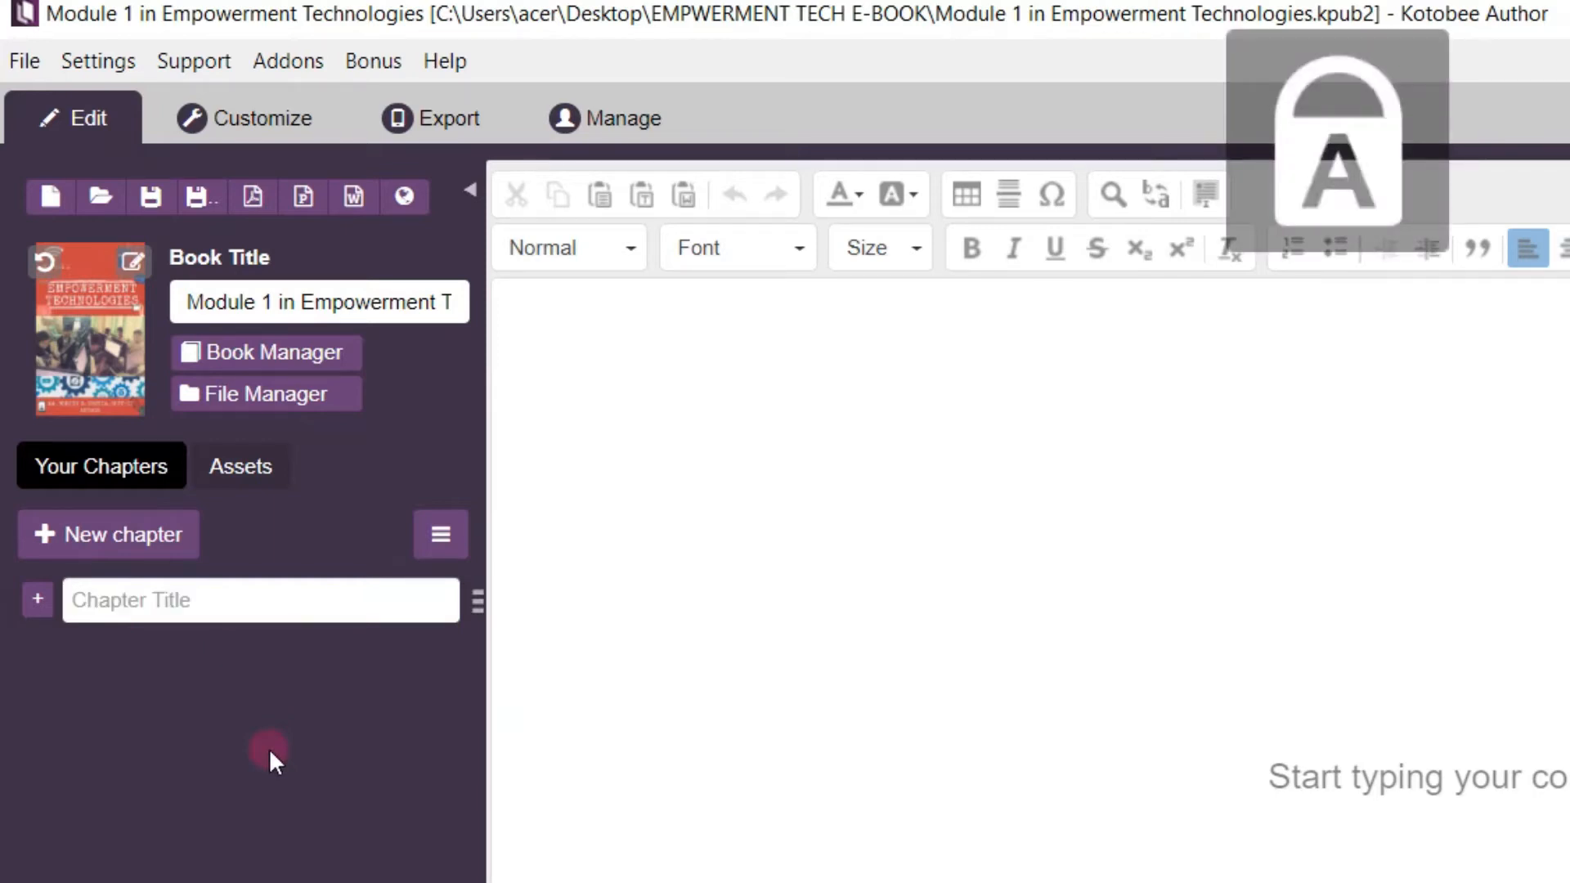
text(L)
key(Caps_Lock)
text(e)
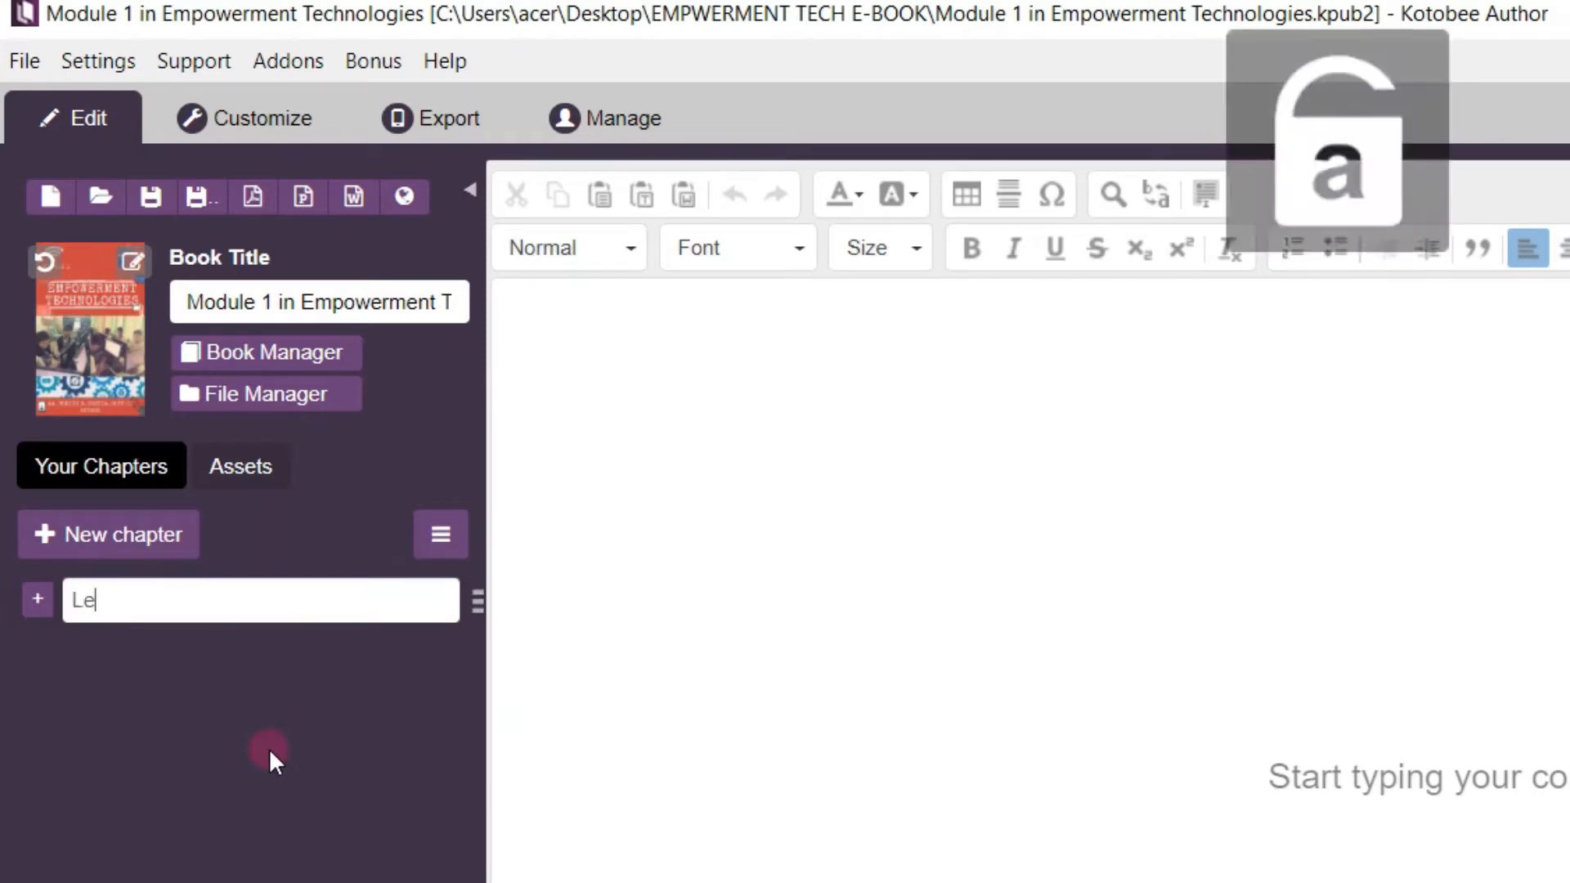
text(sson 3:)
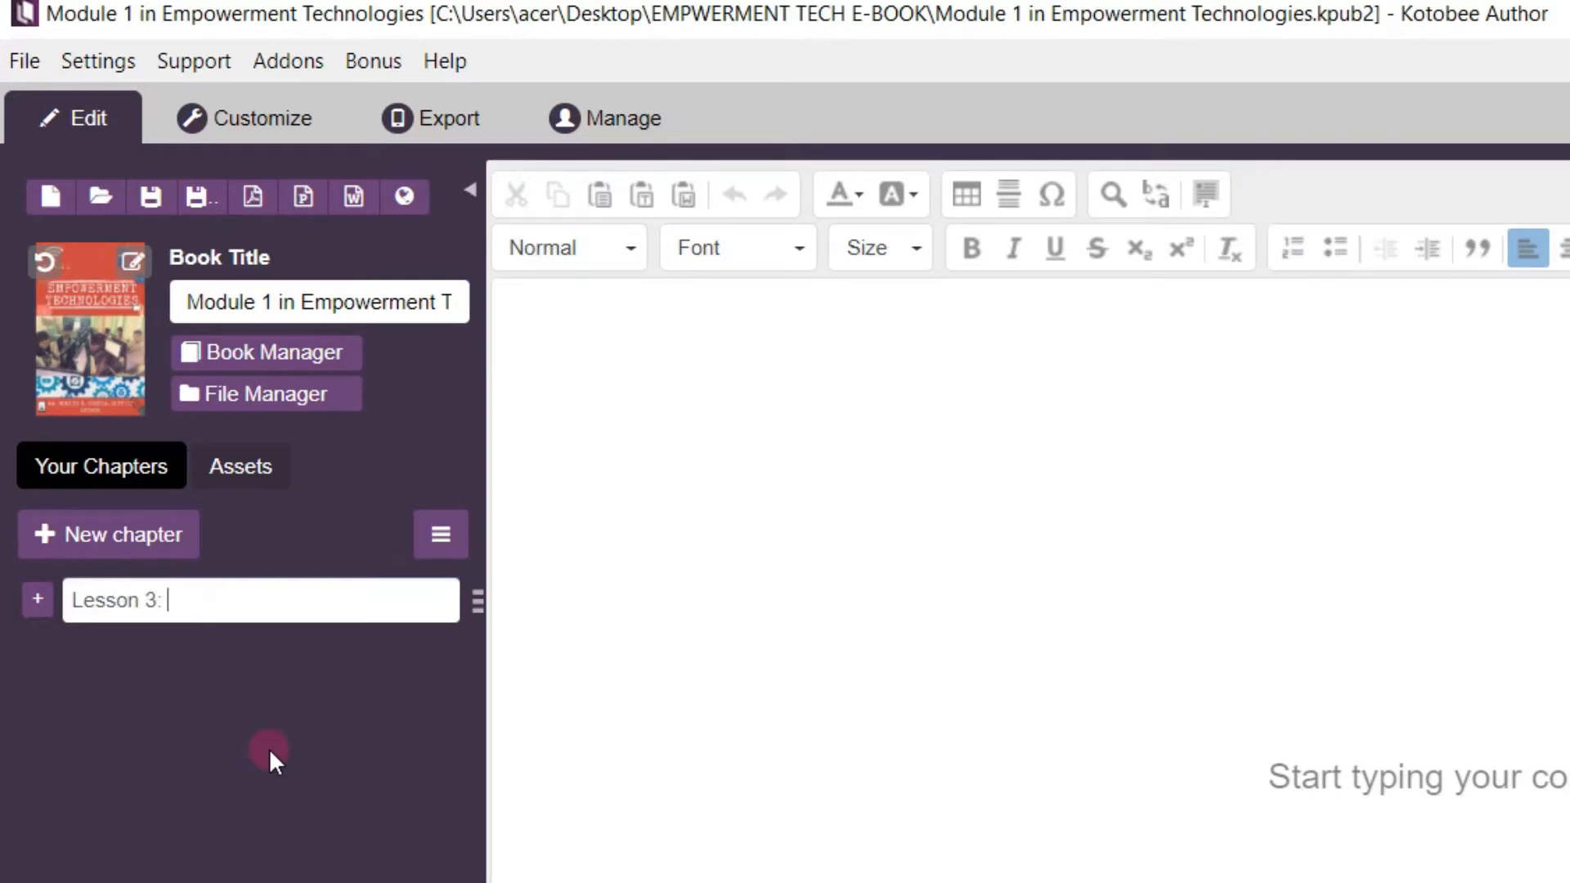
key(Caps_Lock)
text(A)
key(Caps_Lock)
text(dva)
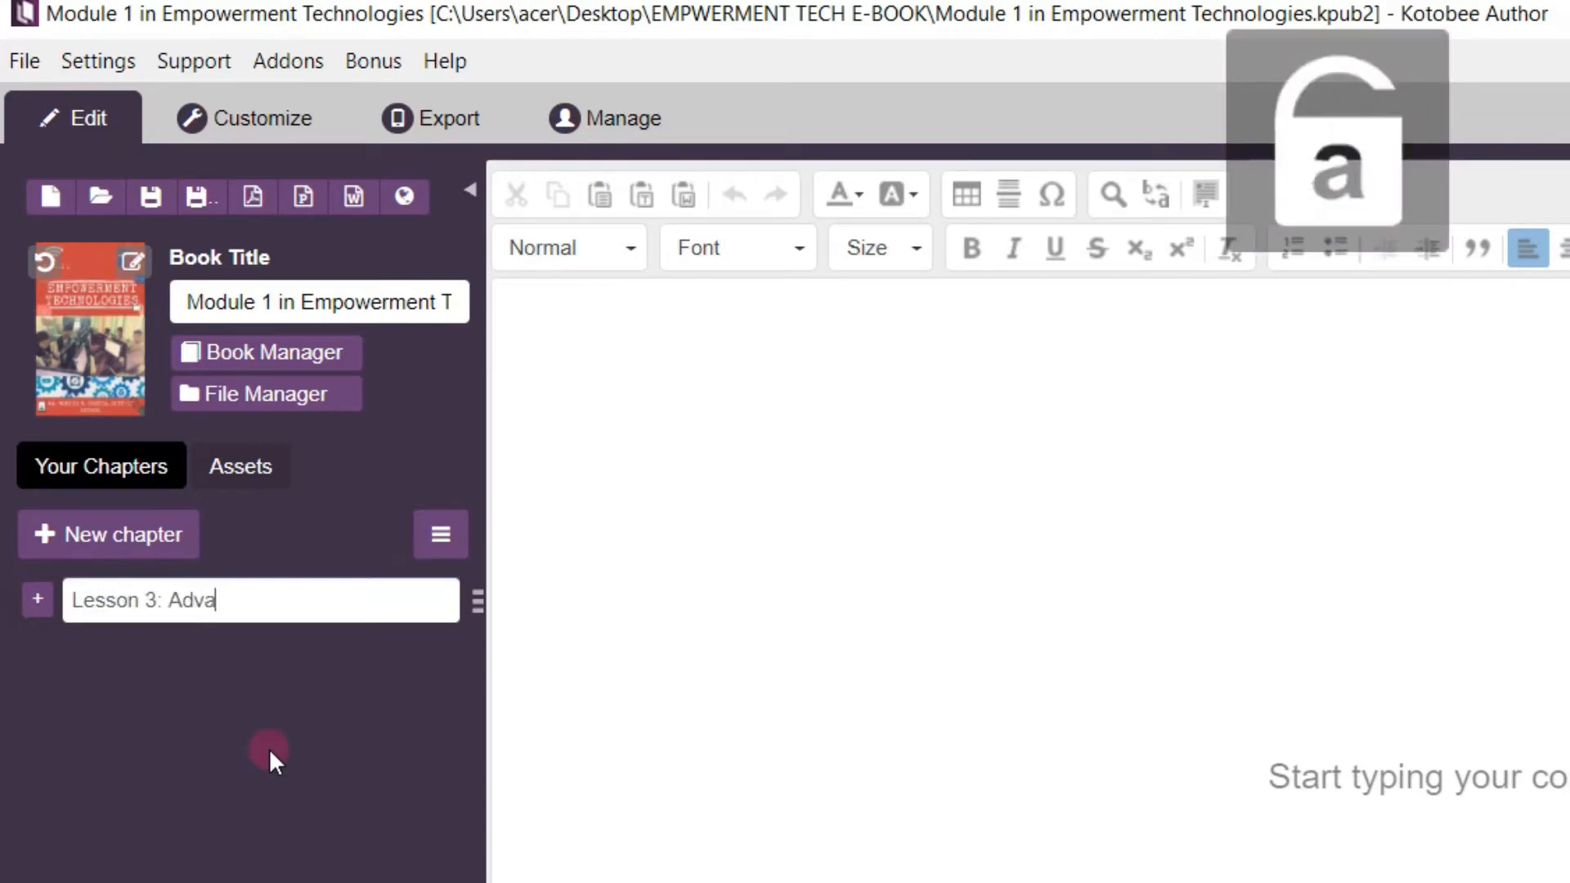
text(nced)
key(Caps_Lock)
text(W)
key(Caps_Lock)
text(ord)
key(Caps_Lock)
text(P)
key(Caps_Lock)
text(rocessing)
key(Caps_Lock)
text(S)
key(Caps_Lock)
text(kills)
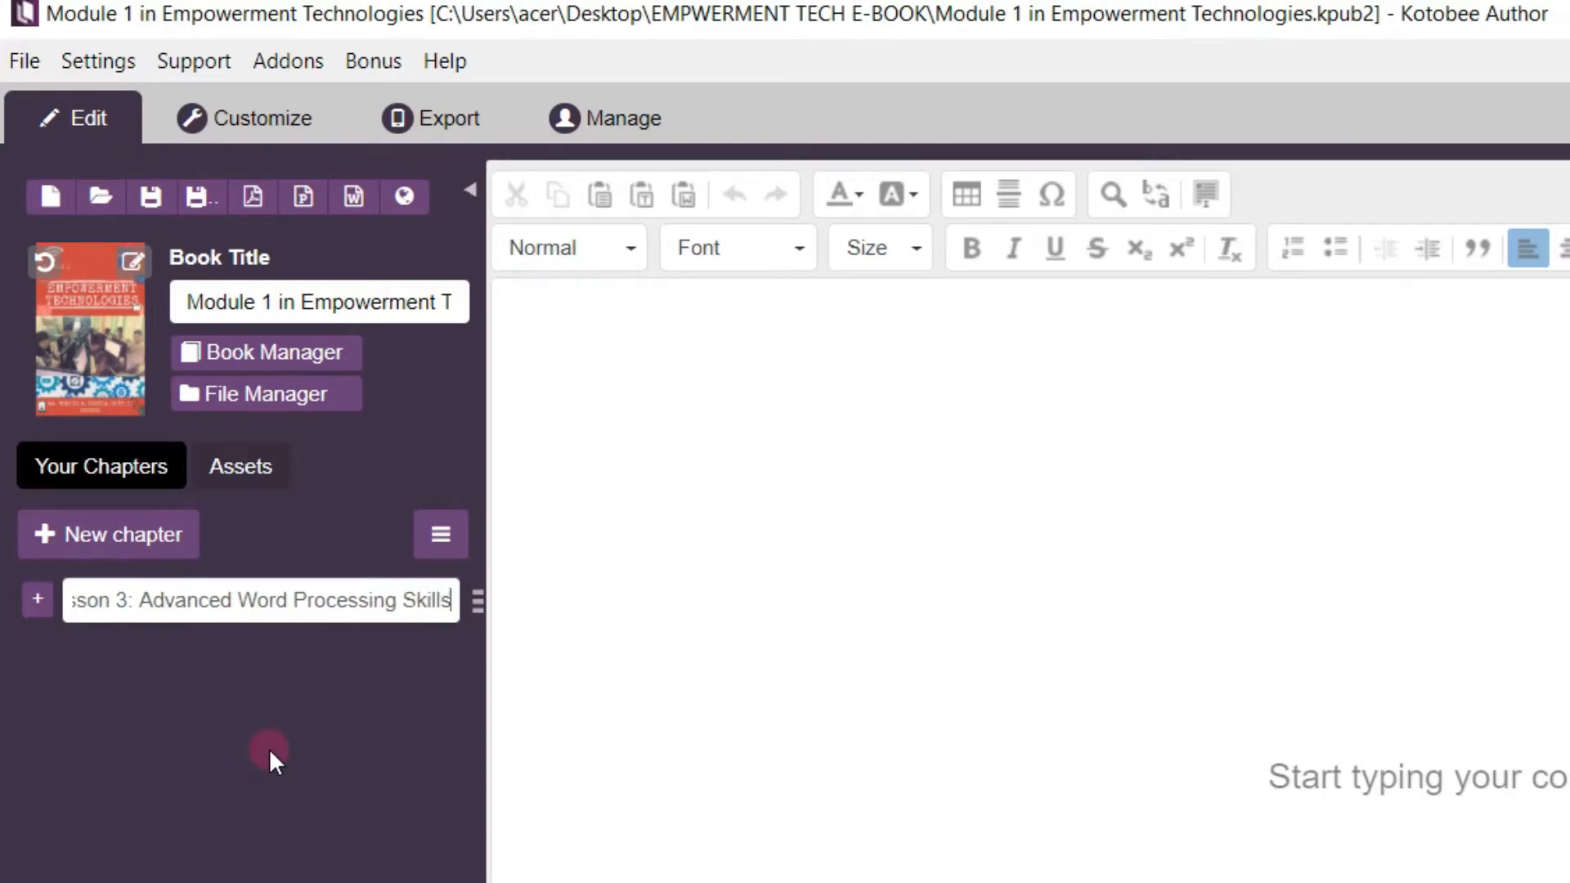
click(268, 748)
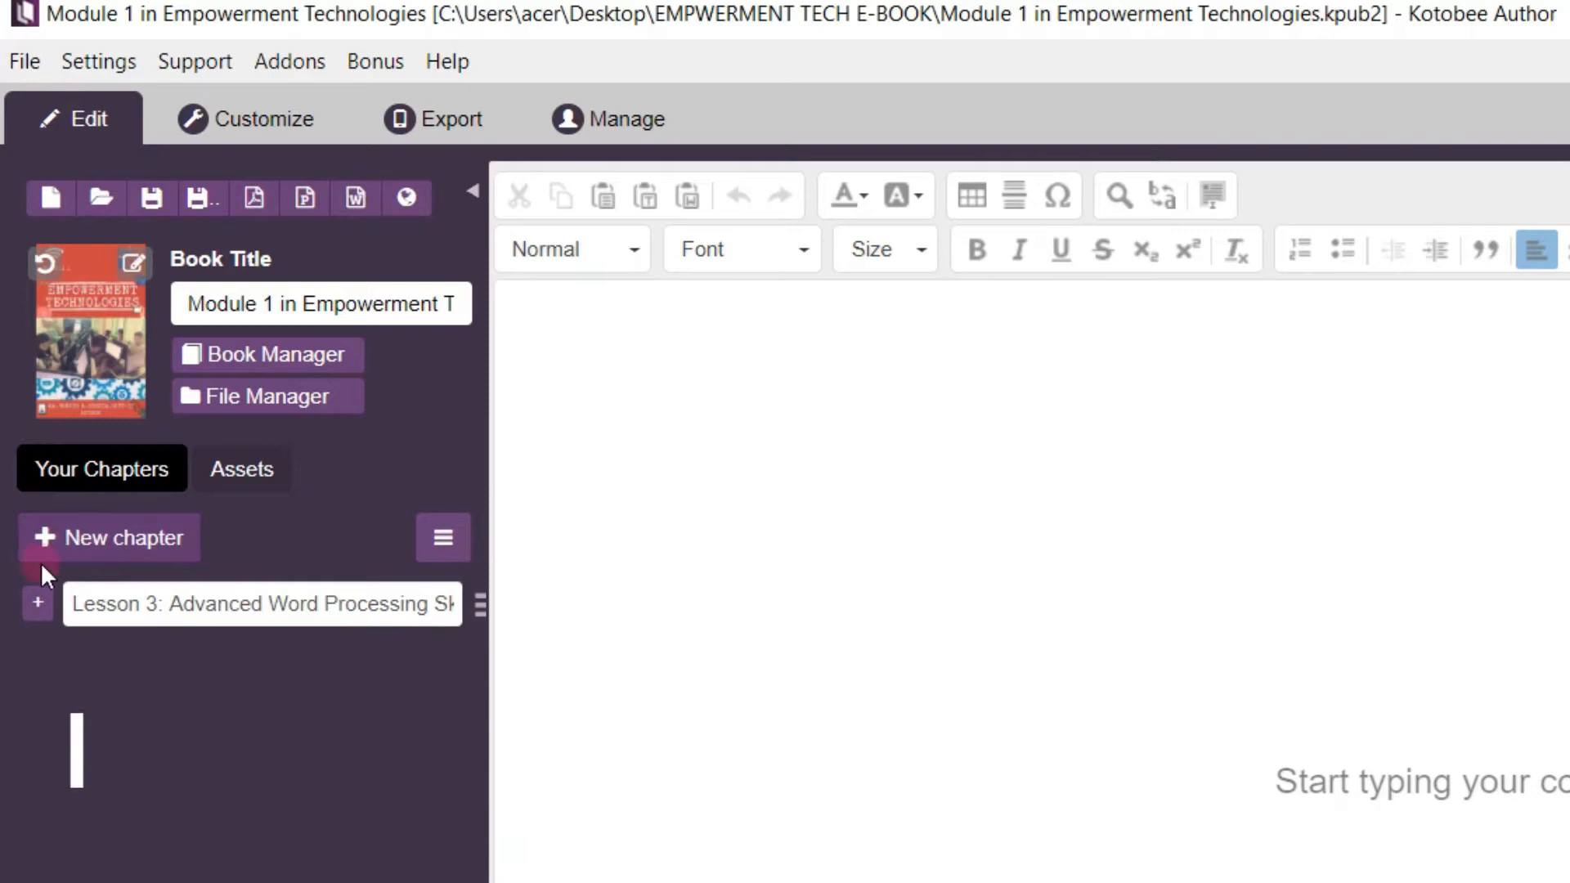
- Add a sub-chapter with the reflowable layout under the Lesson 3 chapter
click(39, 603)
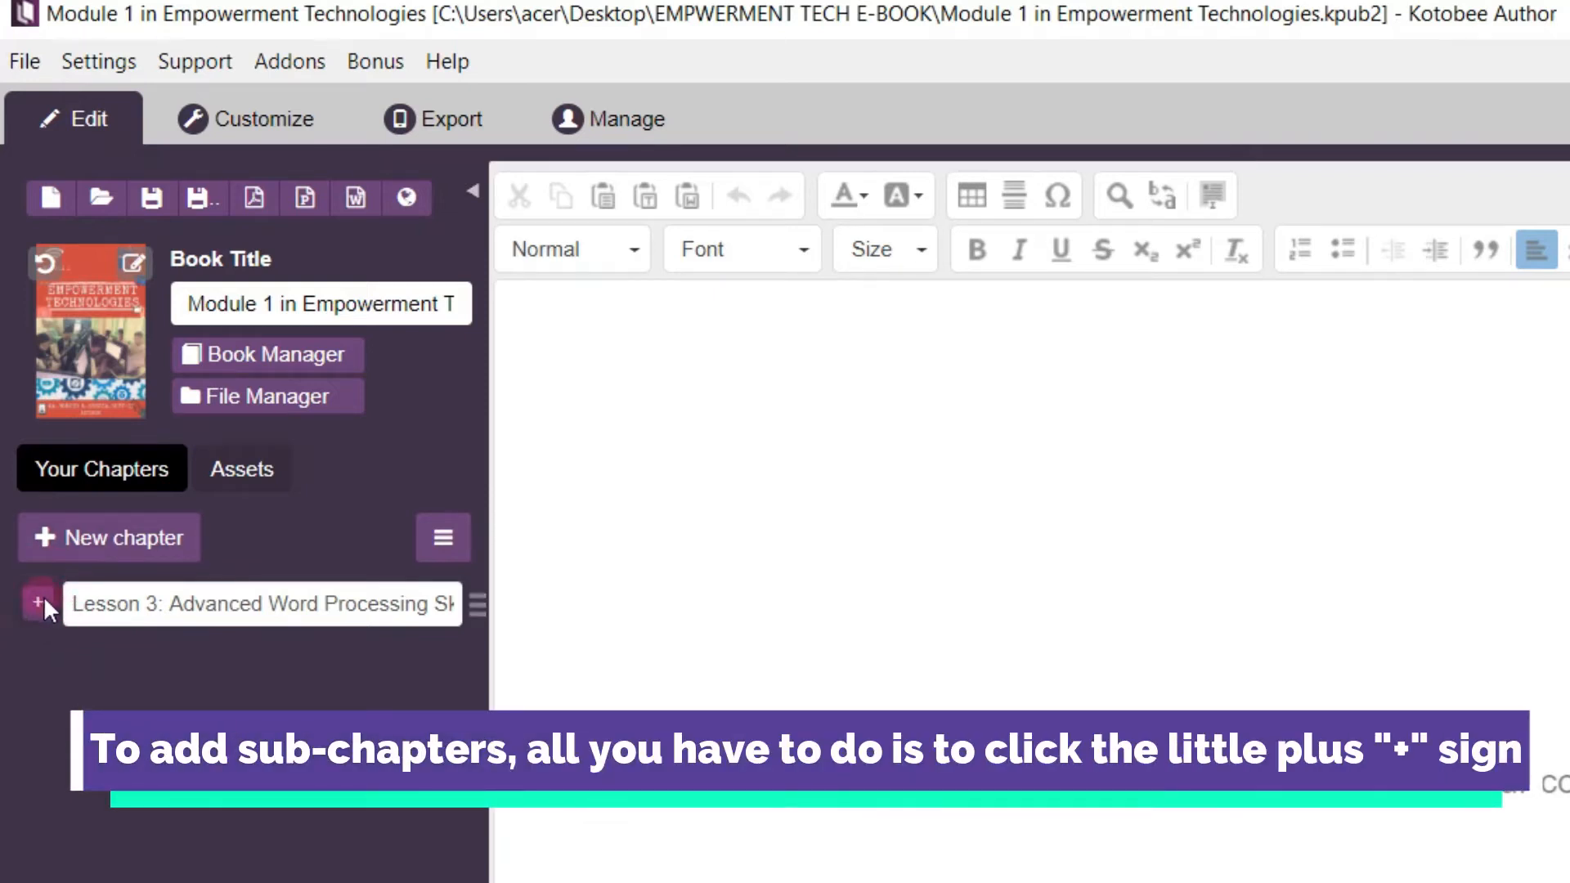
click(34, 604)
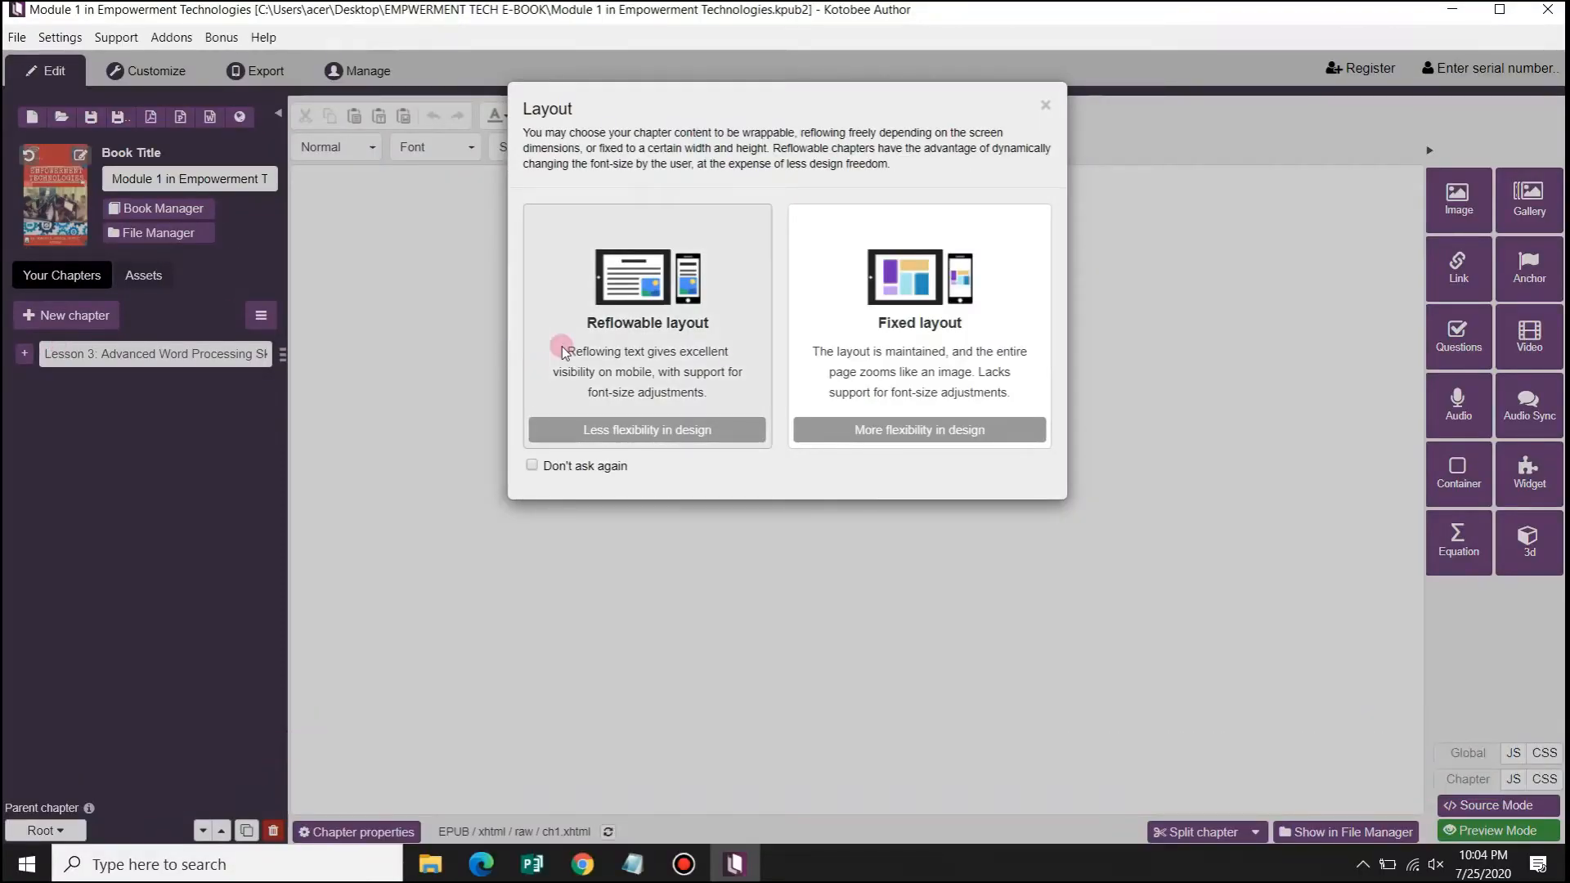
click(632, 311)
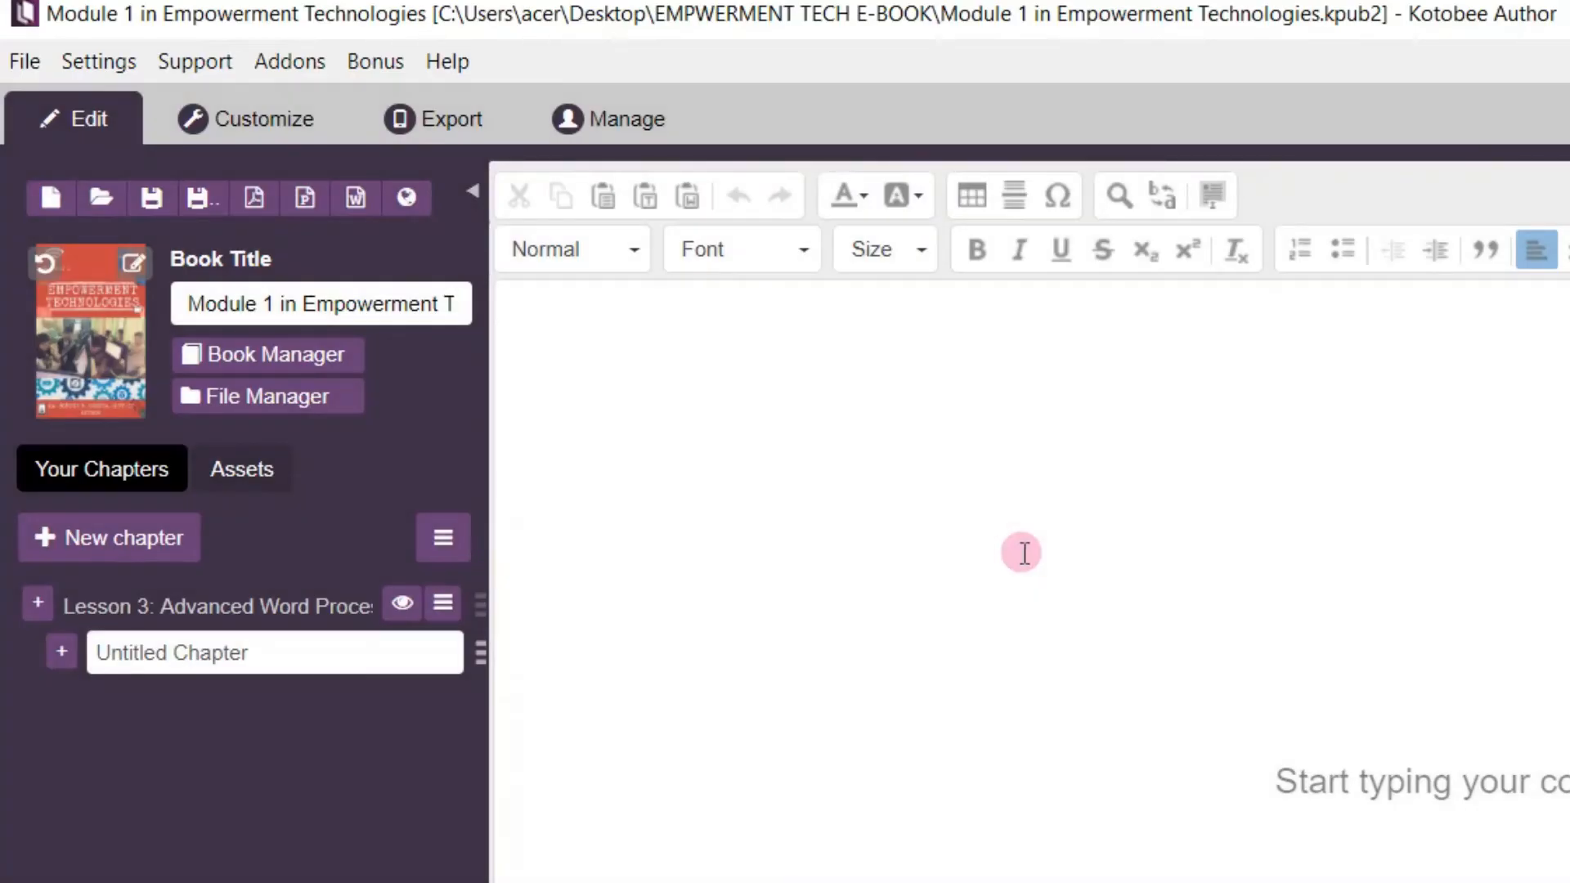
- Rename the untitled sub-chapter under Lesson 3 "I. Mail Merge"
click(269, 651)
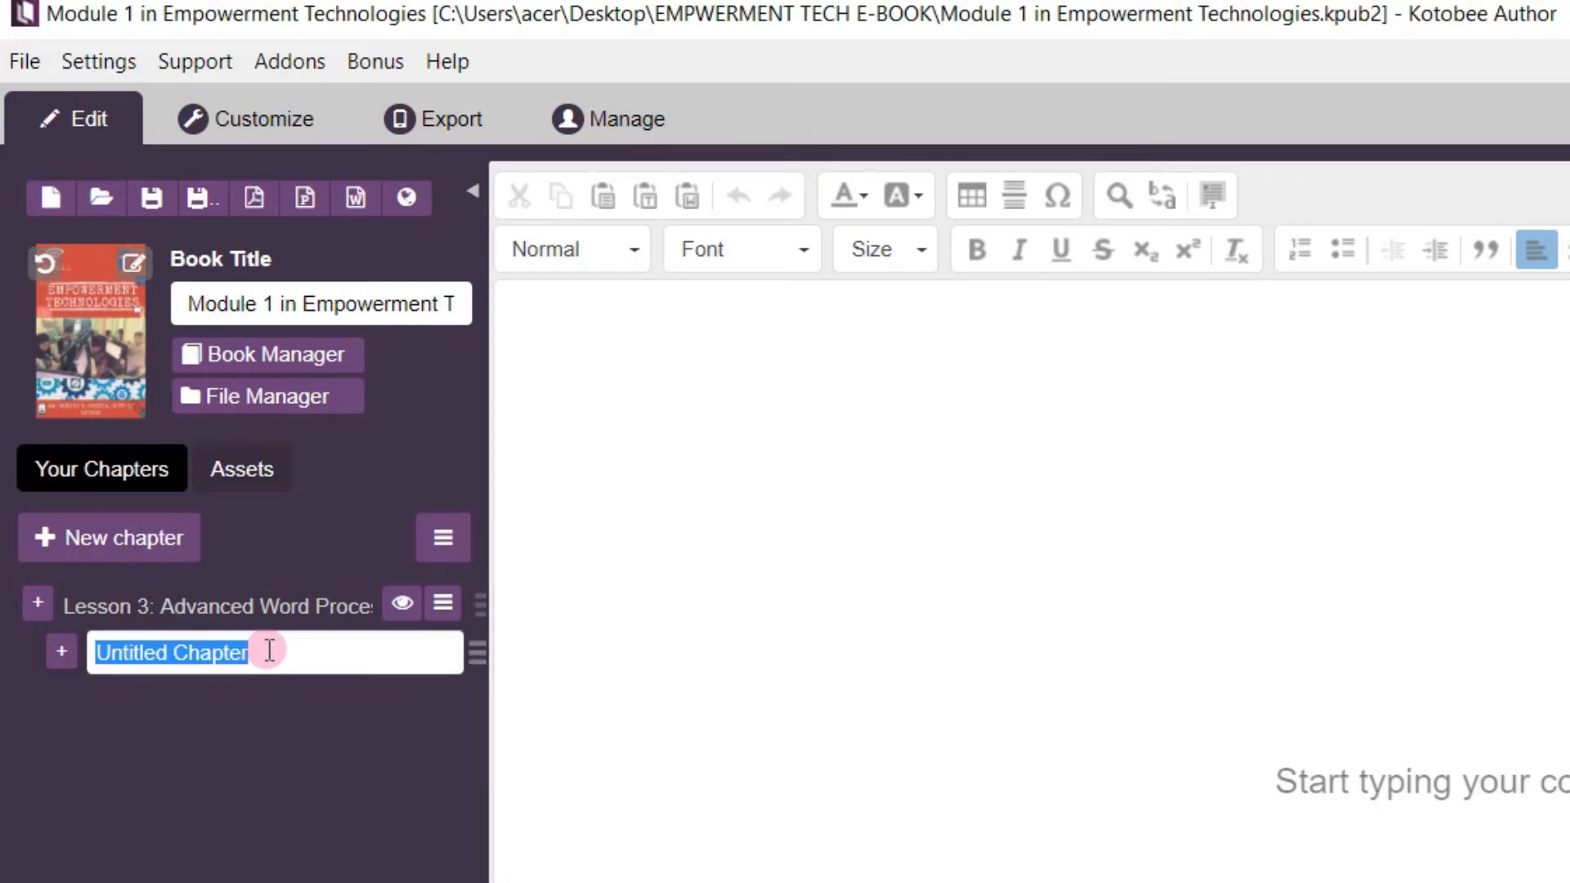
key(Caps_Lock)
key(BackSpace)
text(I. M)
key(Caps_Lock)
text(a)
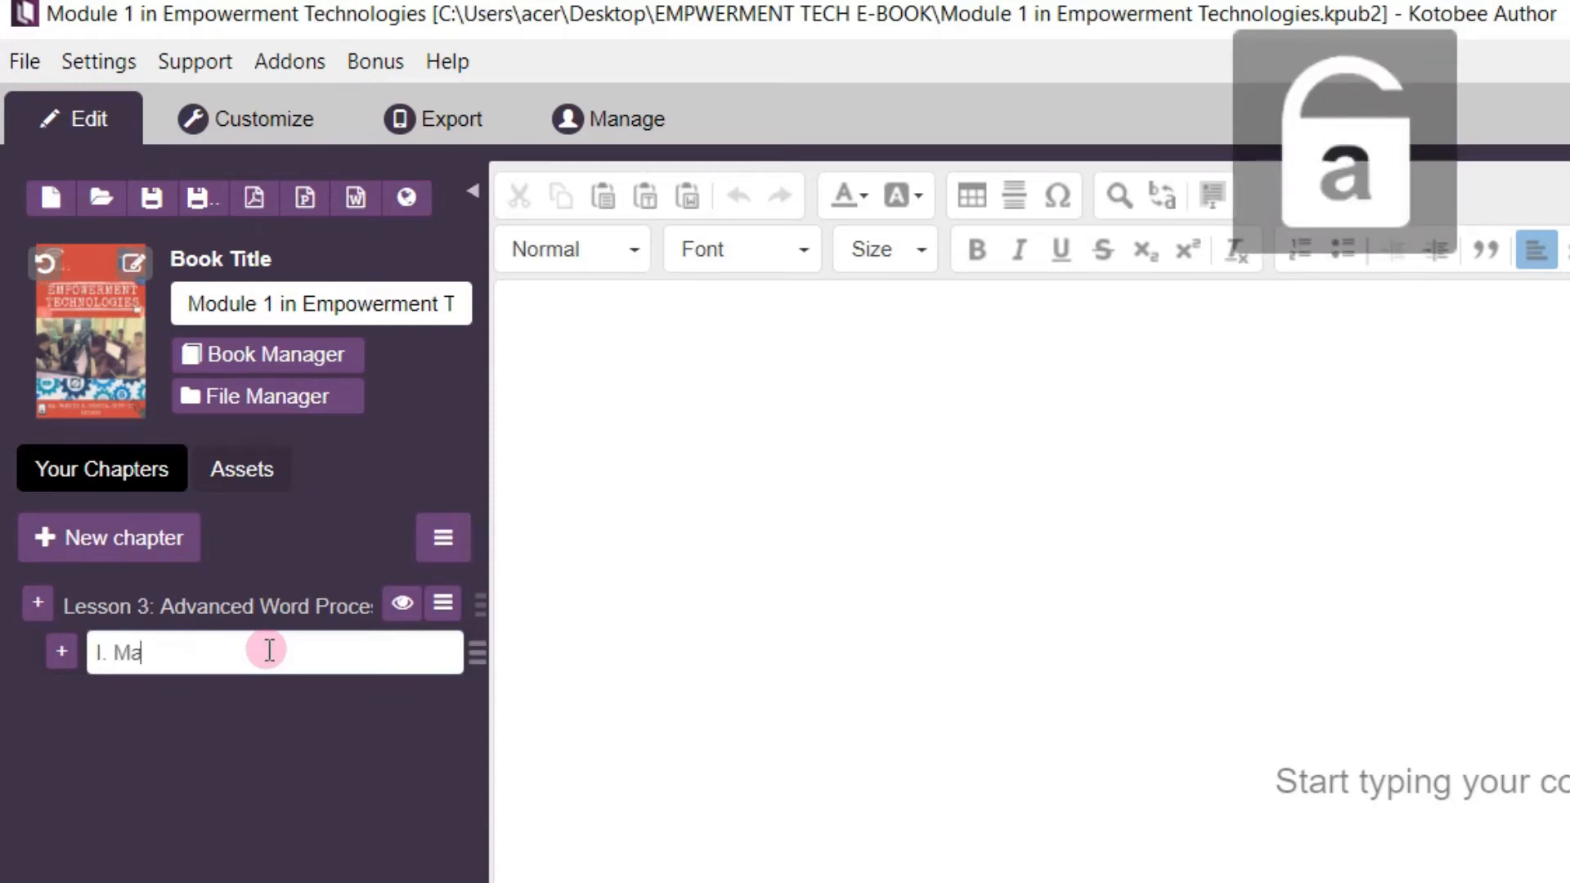
text(il)
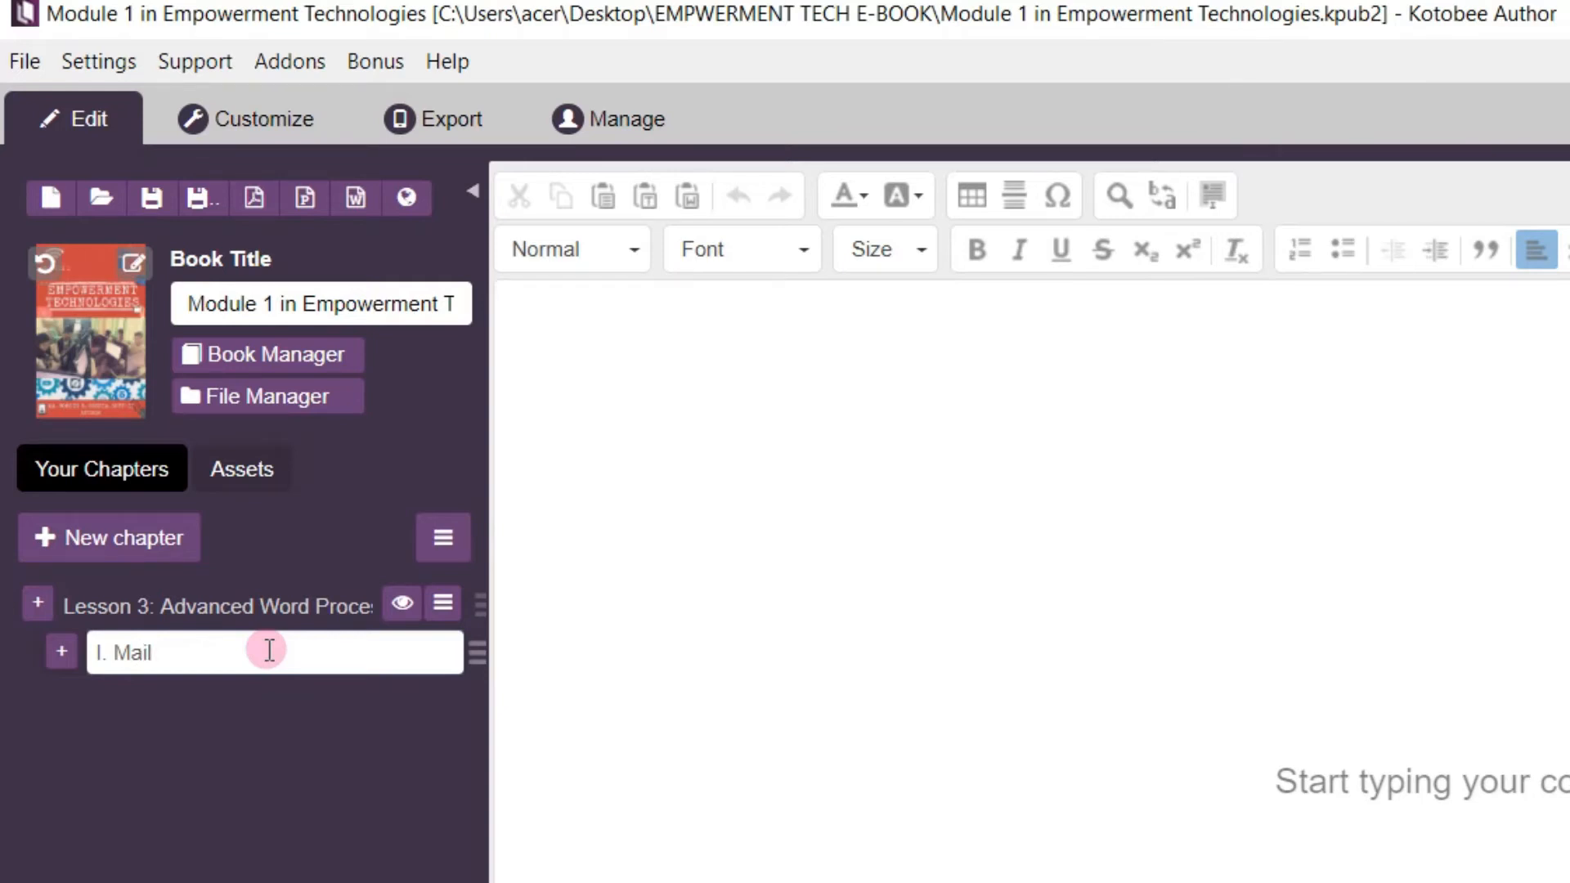
key(Caps_Lock)
text(M)
key(Caps_Lock)
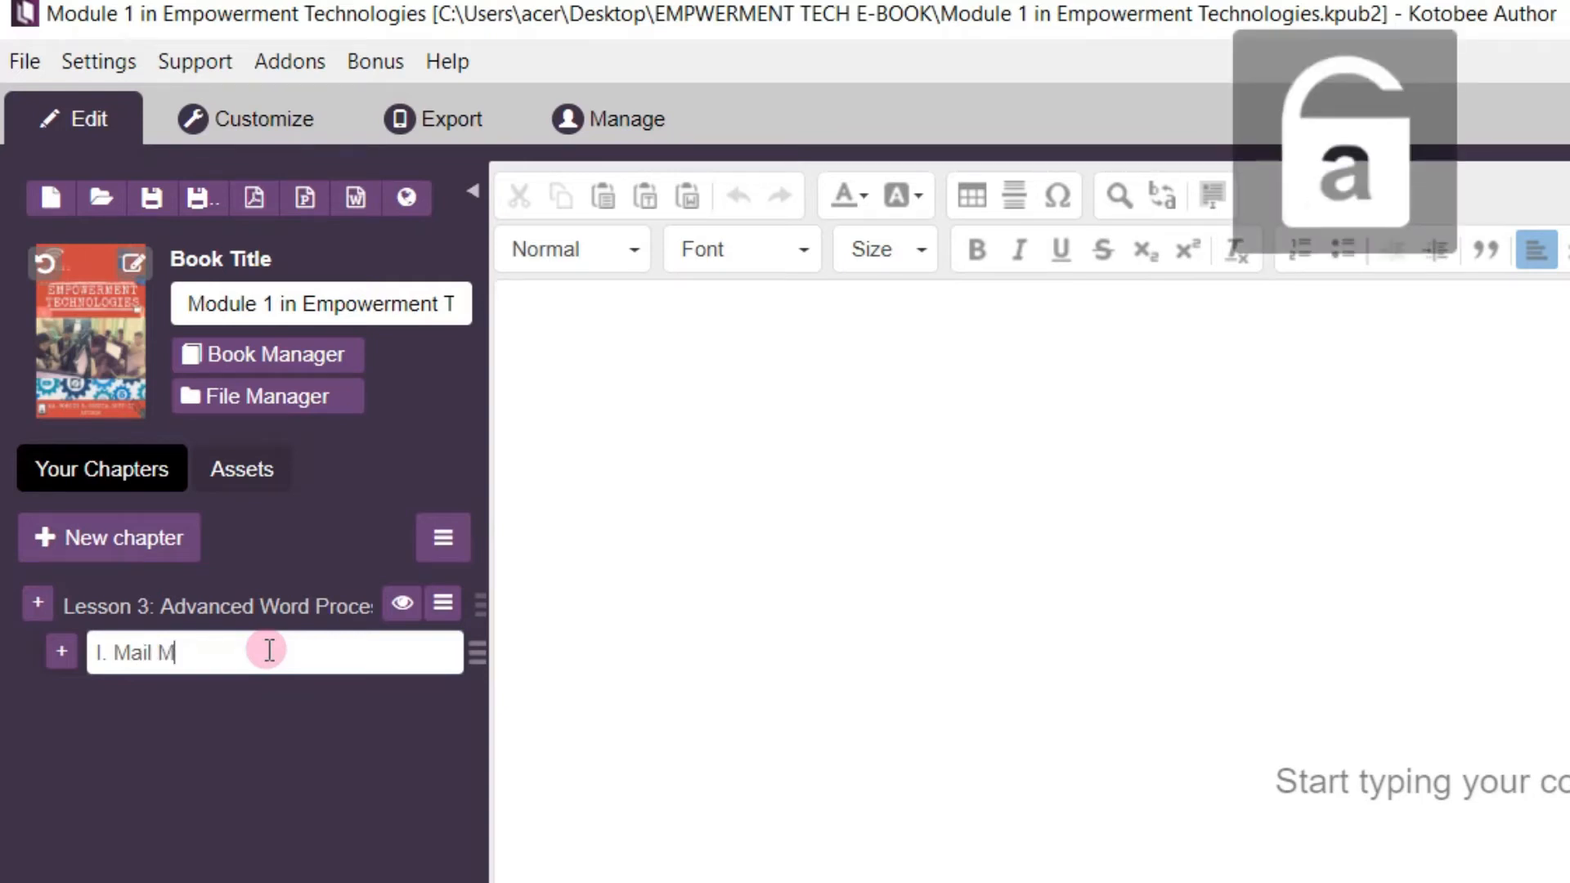
text(er)
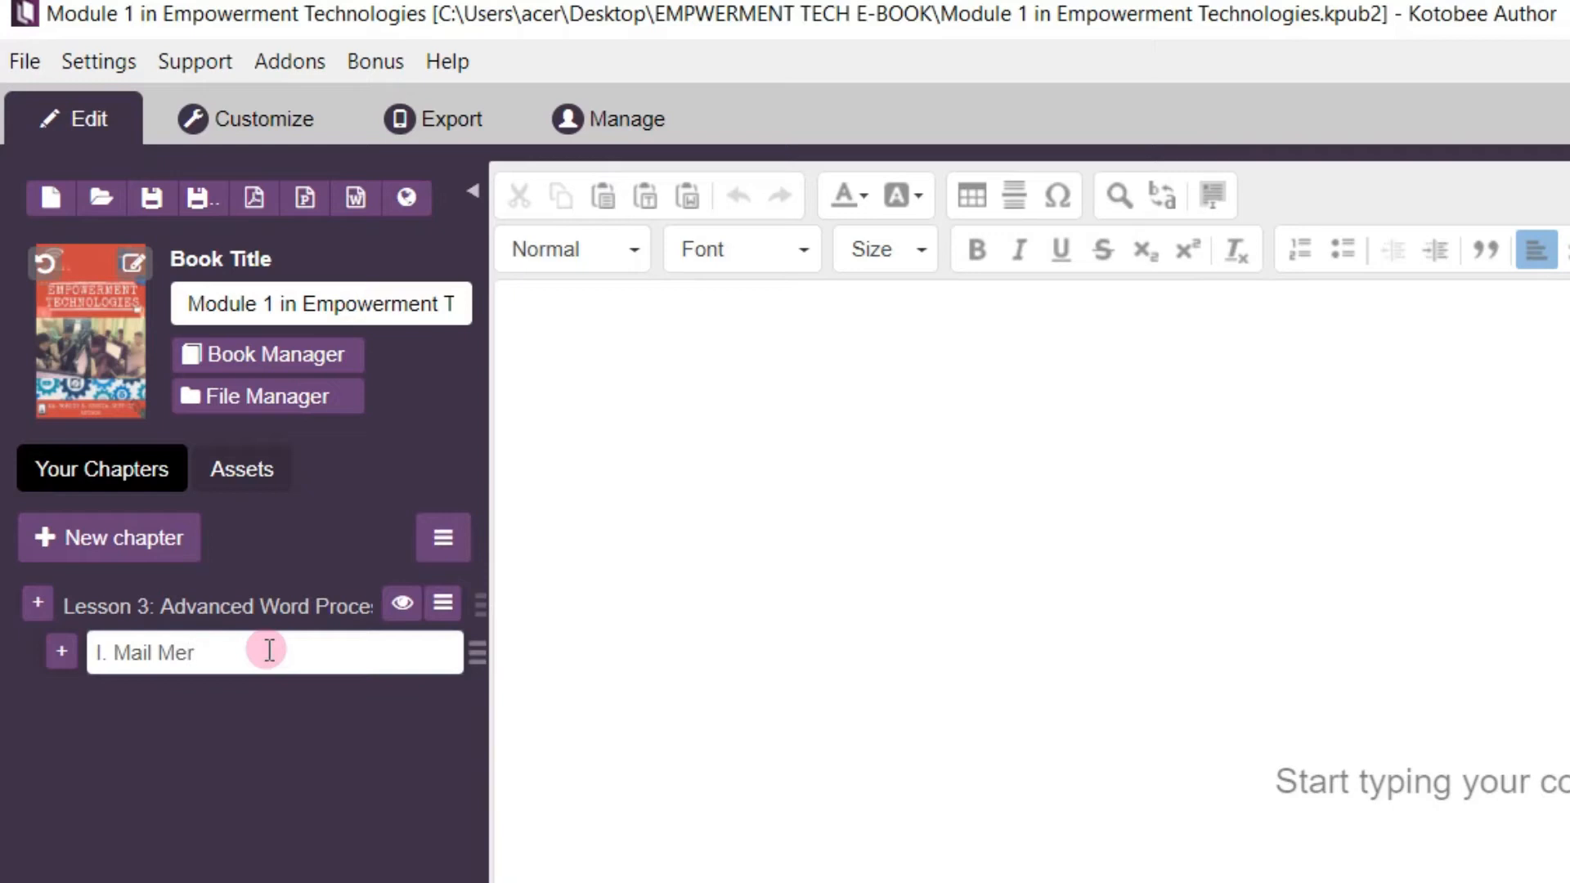
text(ge)
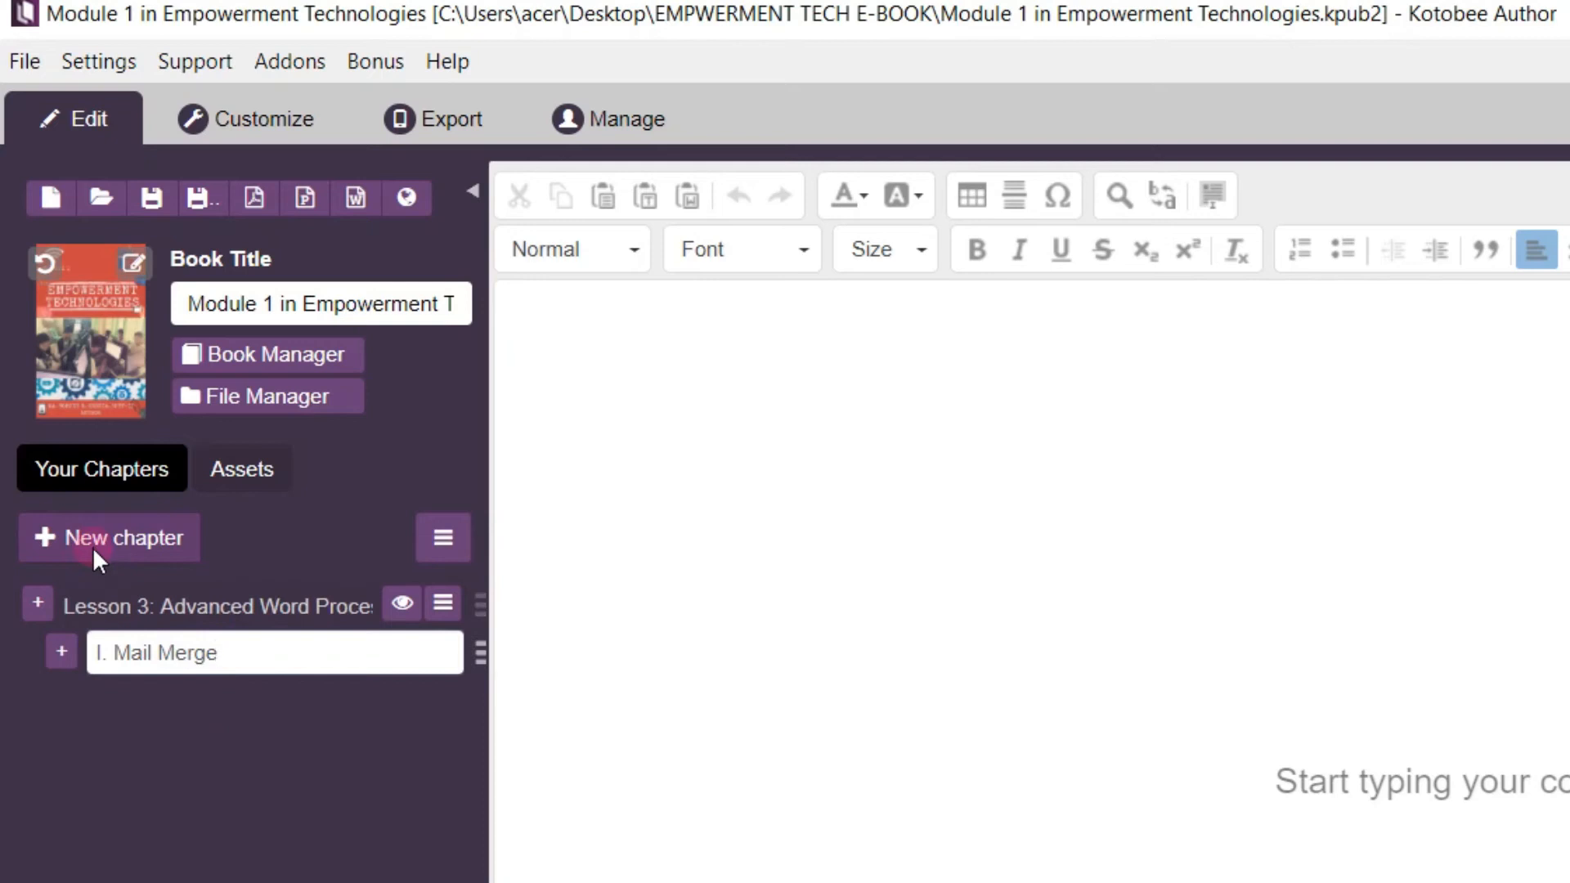
- Add a second reflowable sub-chapter under Lesson 3 and title it "II. Label Generation"
click(37, 603)
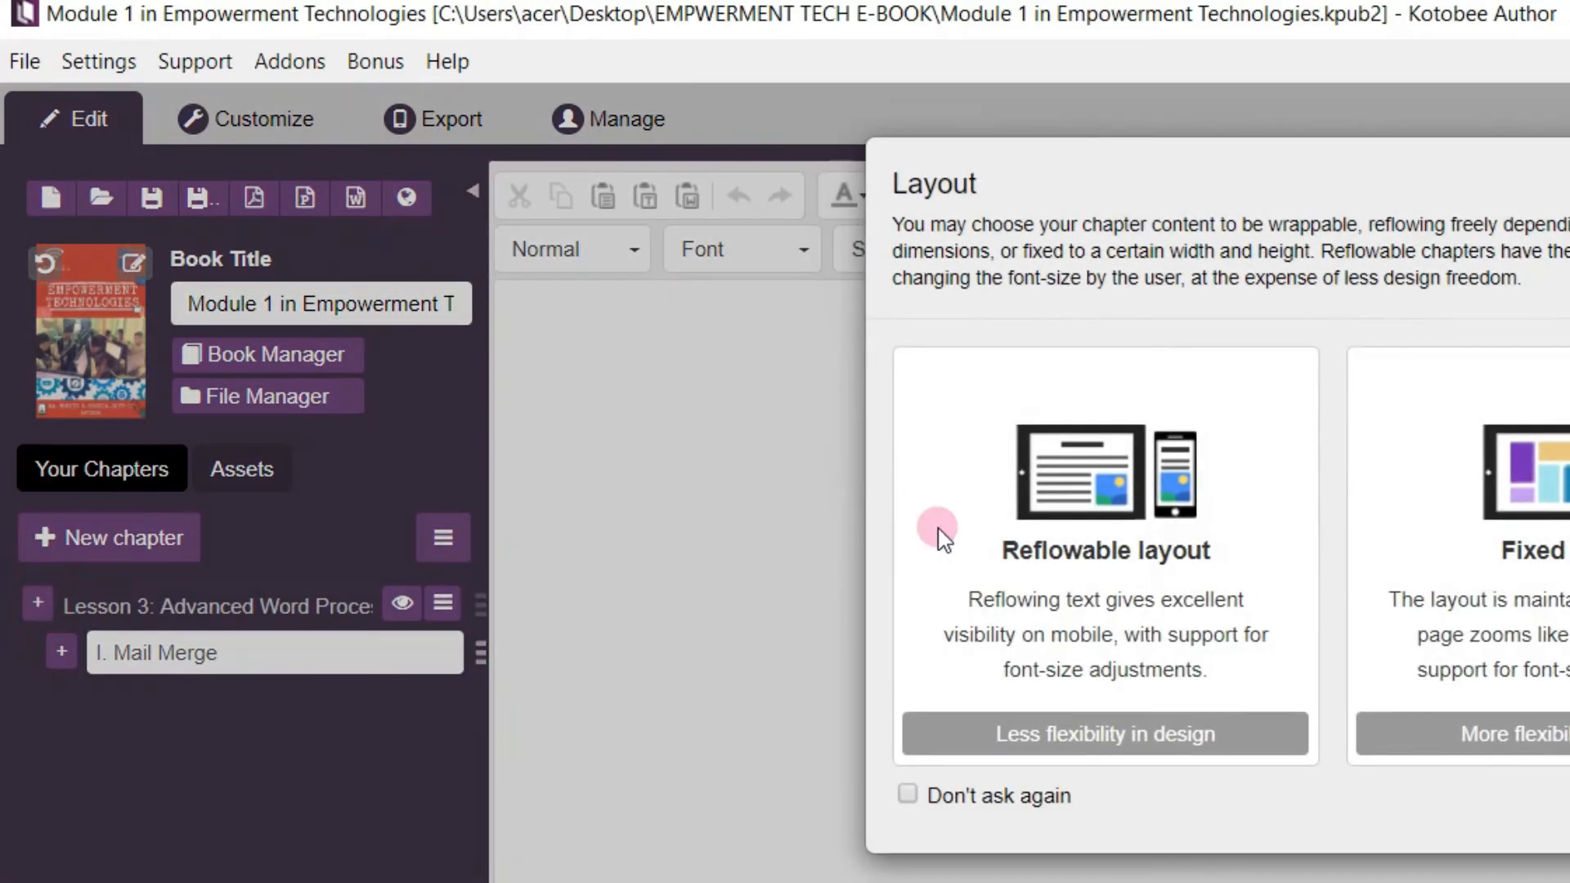
click(1036, 531)
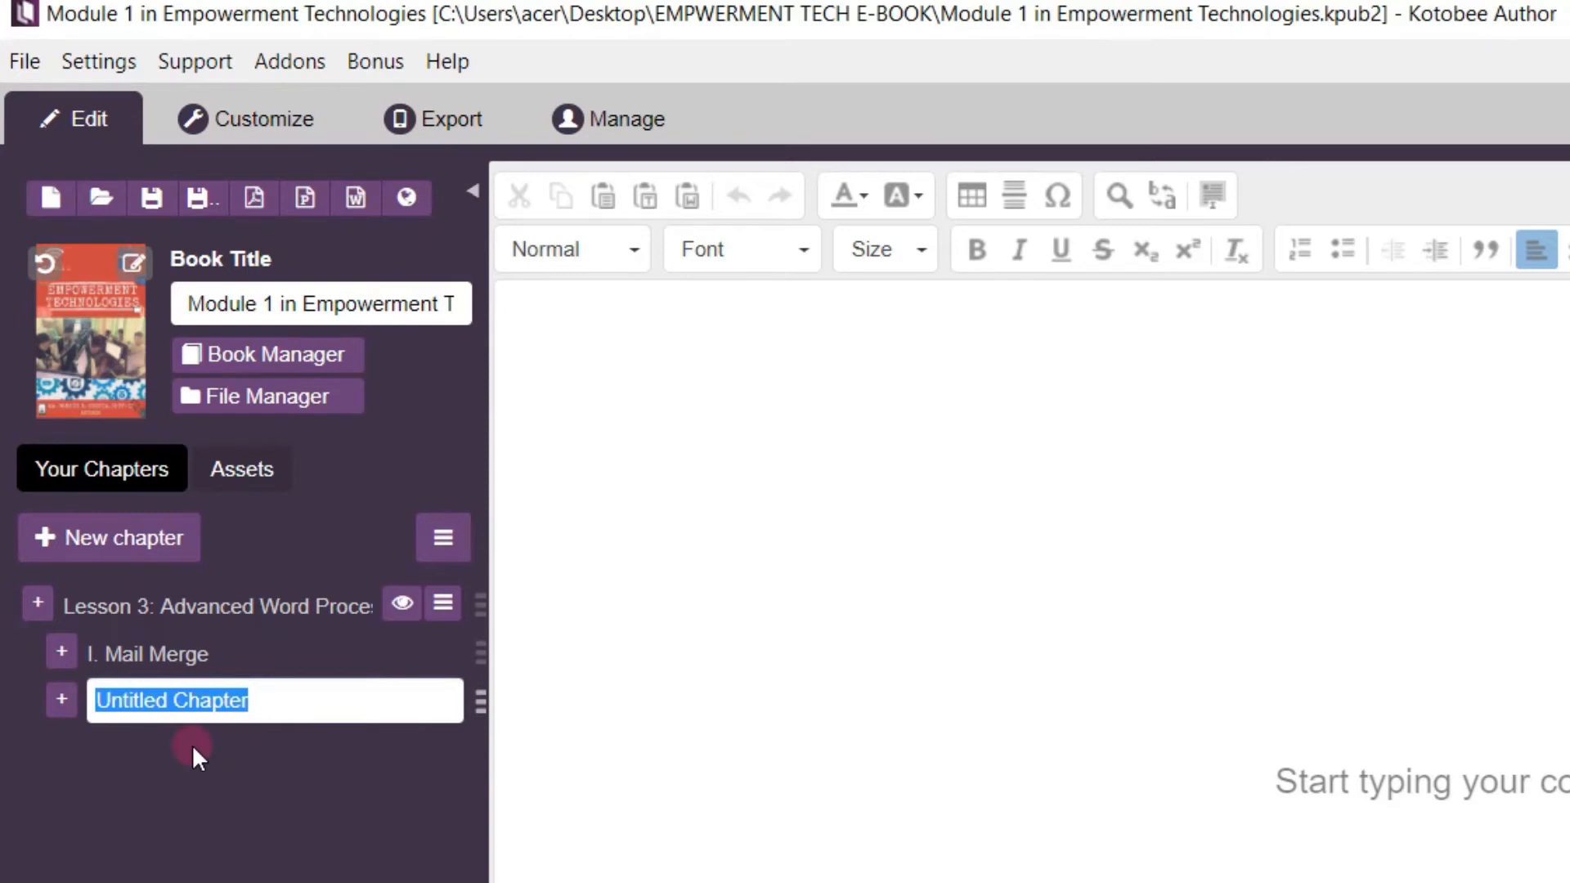
key(Caps_Lock)
text(II.)
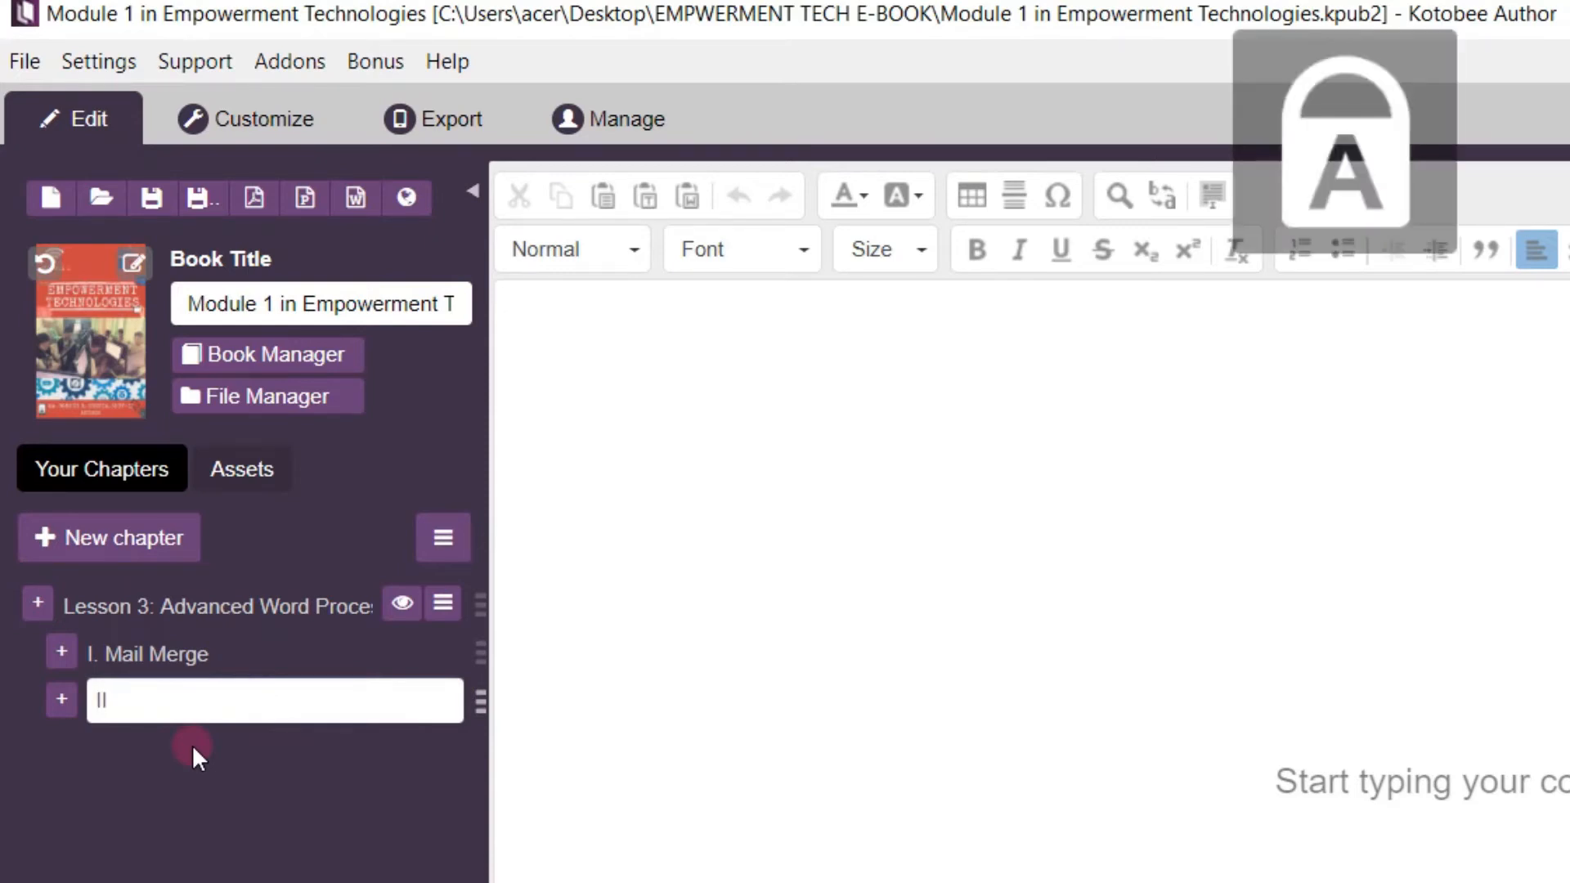
text( L)
key(Caps_Lock)
text(abel)
key(Caps_Lock)
text(G)
key(Caps_Lock)
text(eneration)
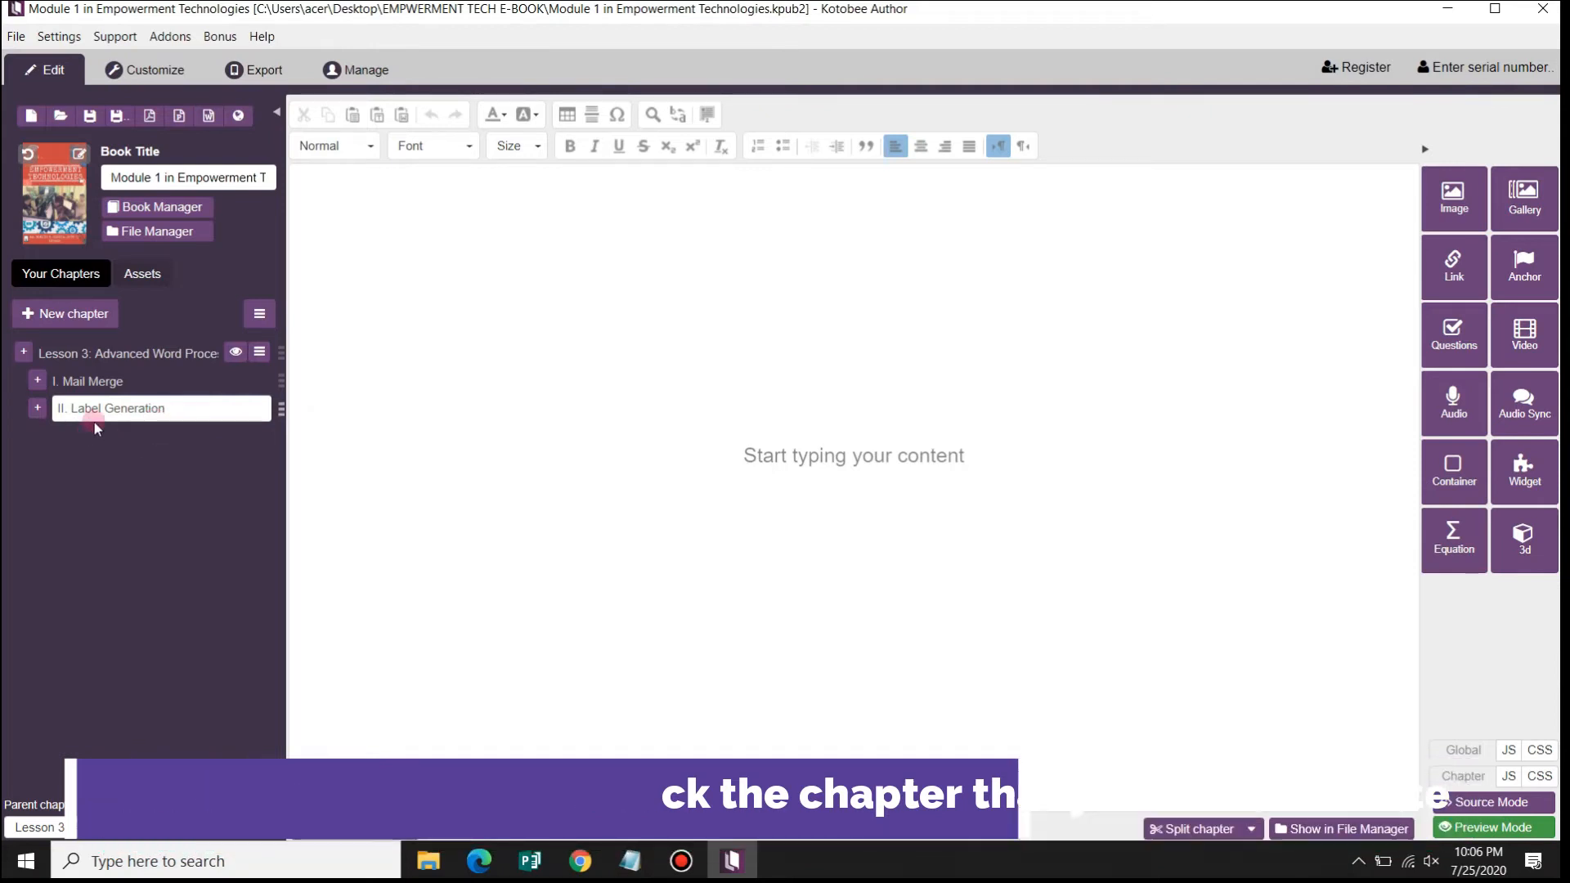
- Delete the "II. Label Generation" sub-chapter and confirm the deletion
click(191, 412)
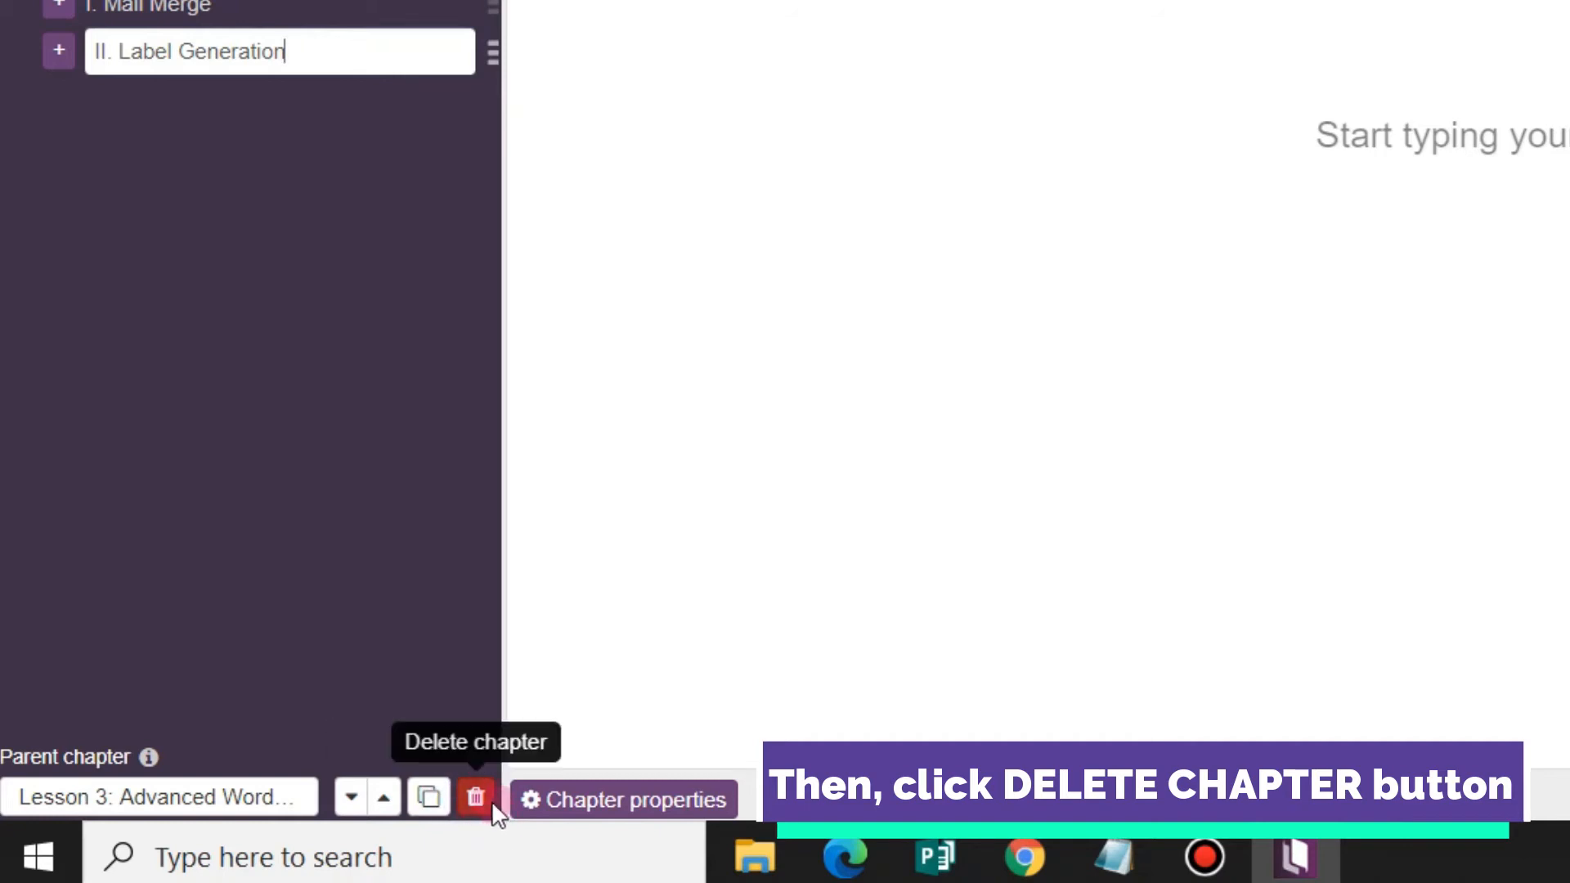
click(476, 796)
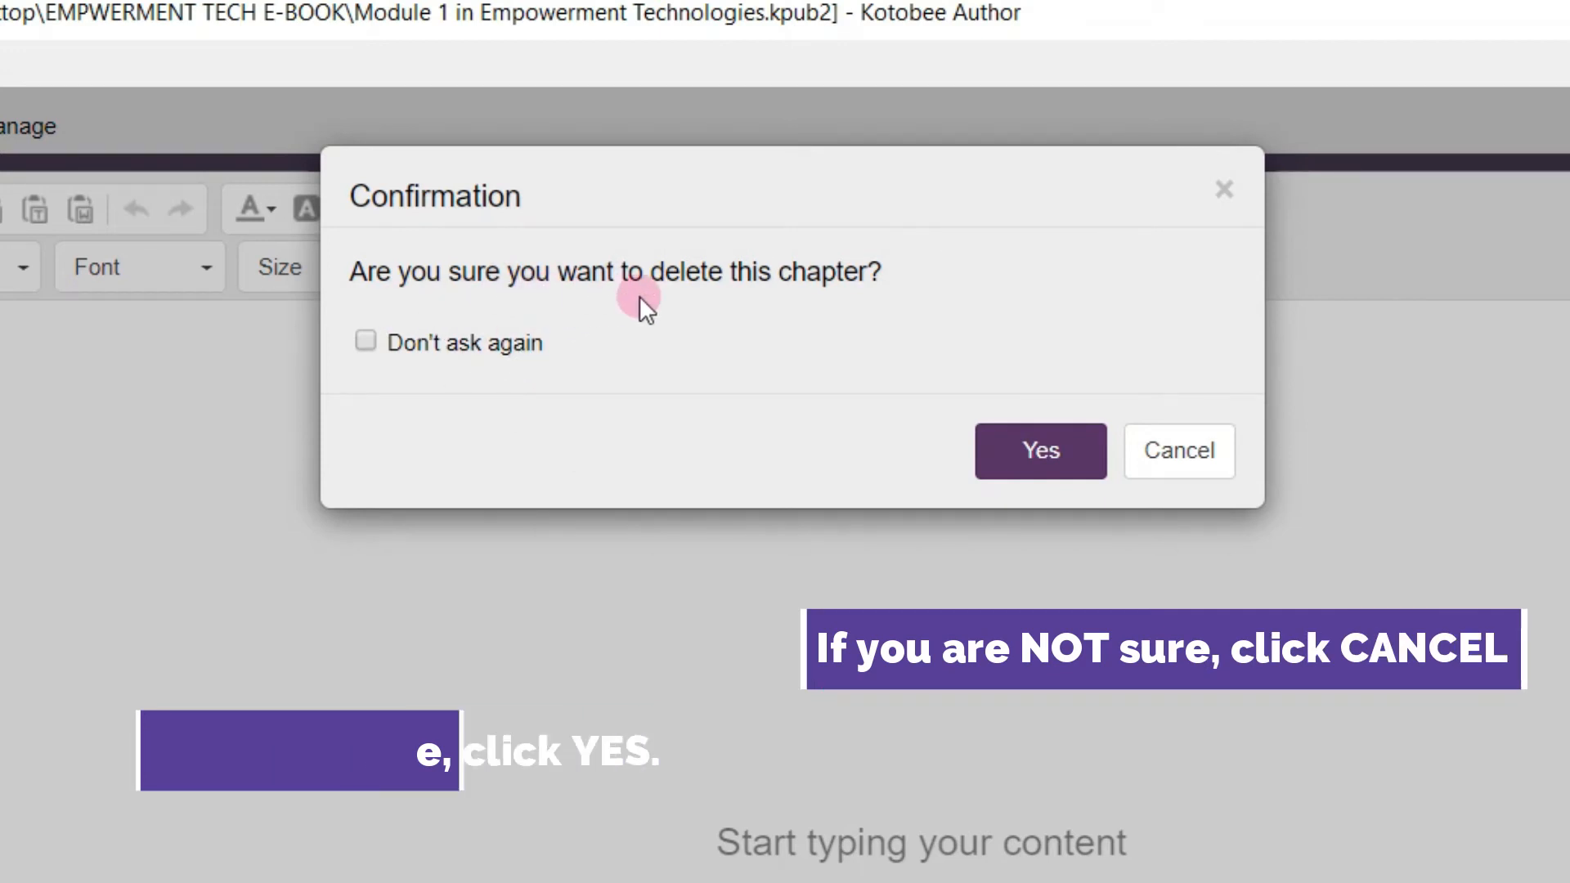
click(1022, 448)
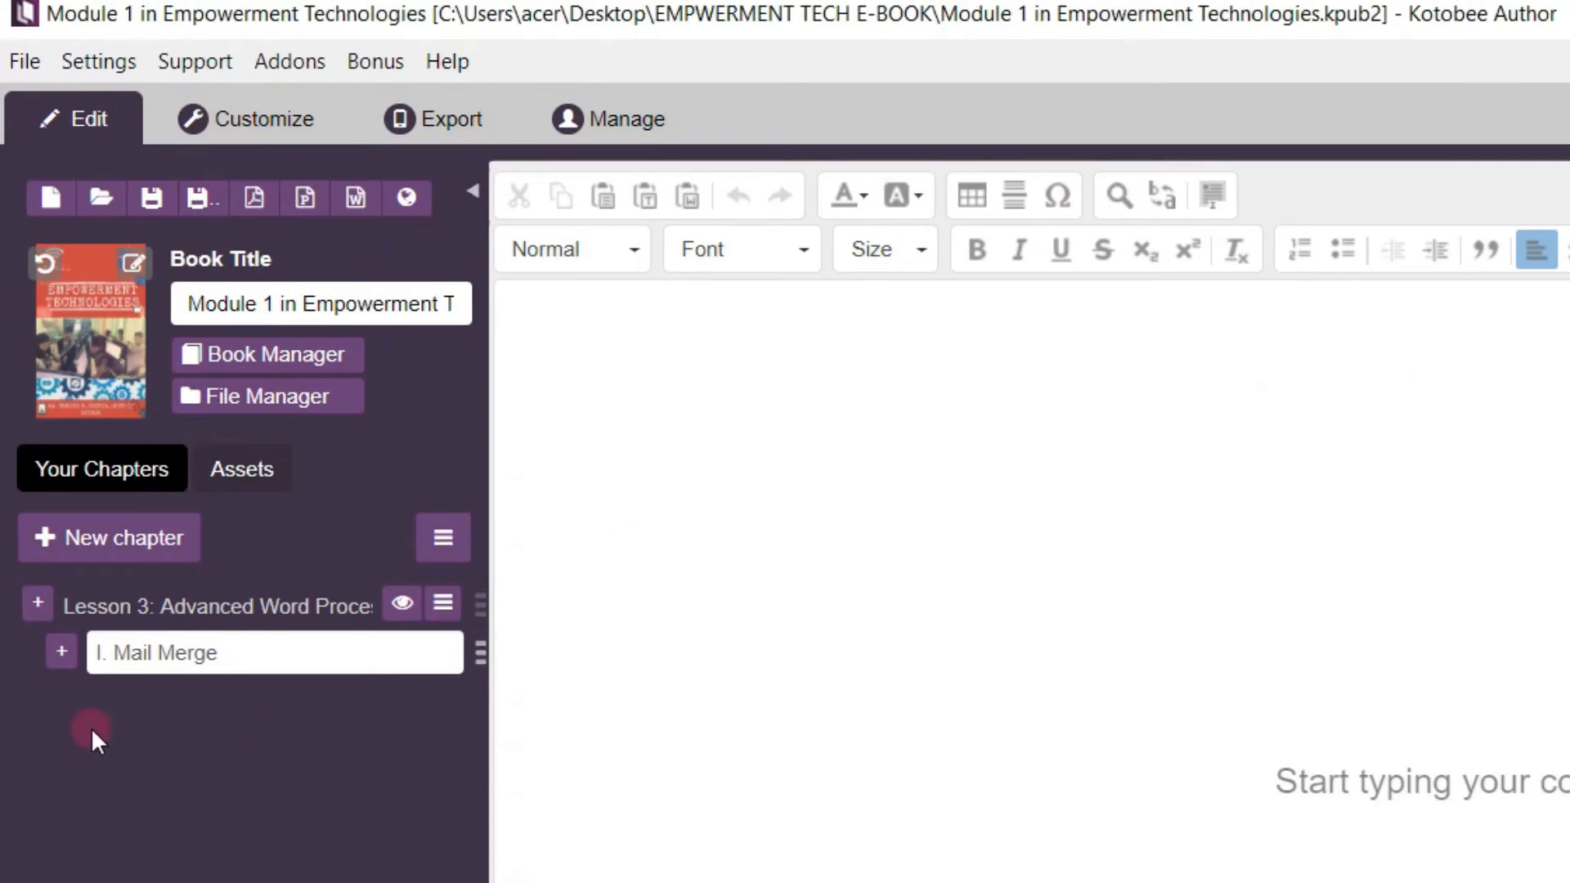
- Add a reflowable sub-chapter under "I. Mail Merge" and title it "1. Two Components of Mail Merge"
click(61, 651)
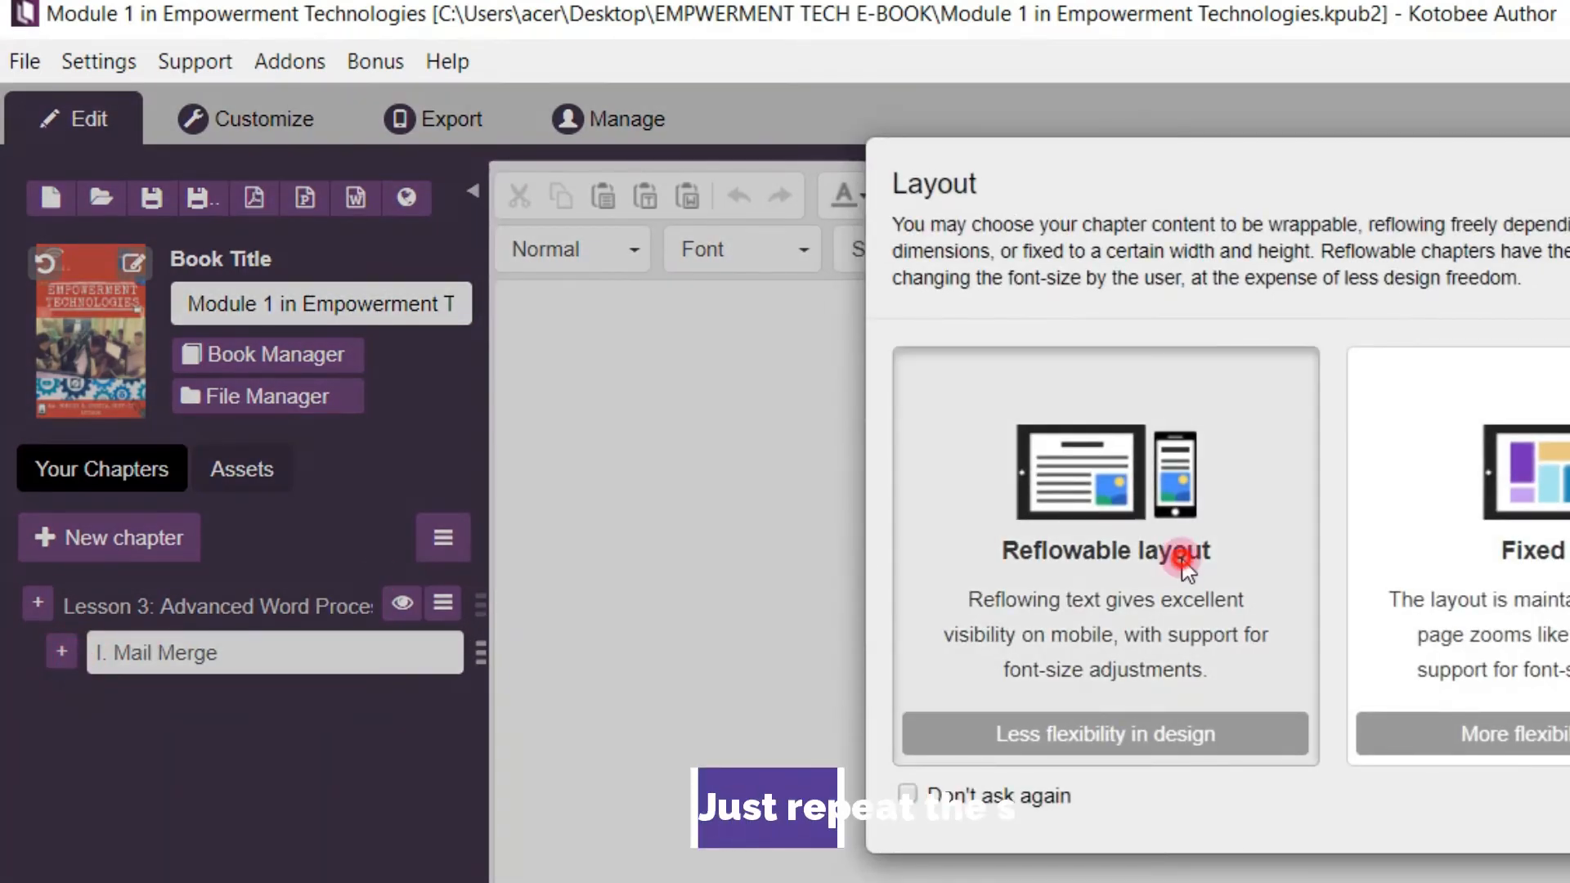
click(1182, 560)
text(1.)
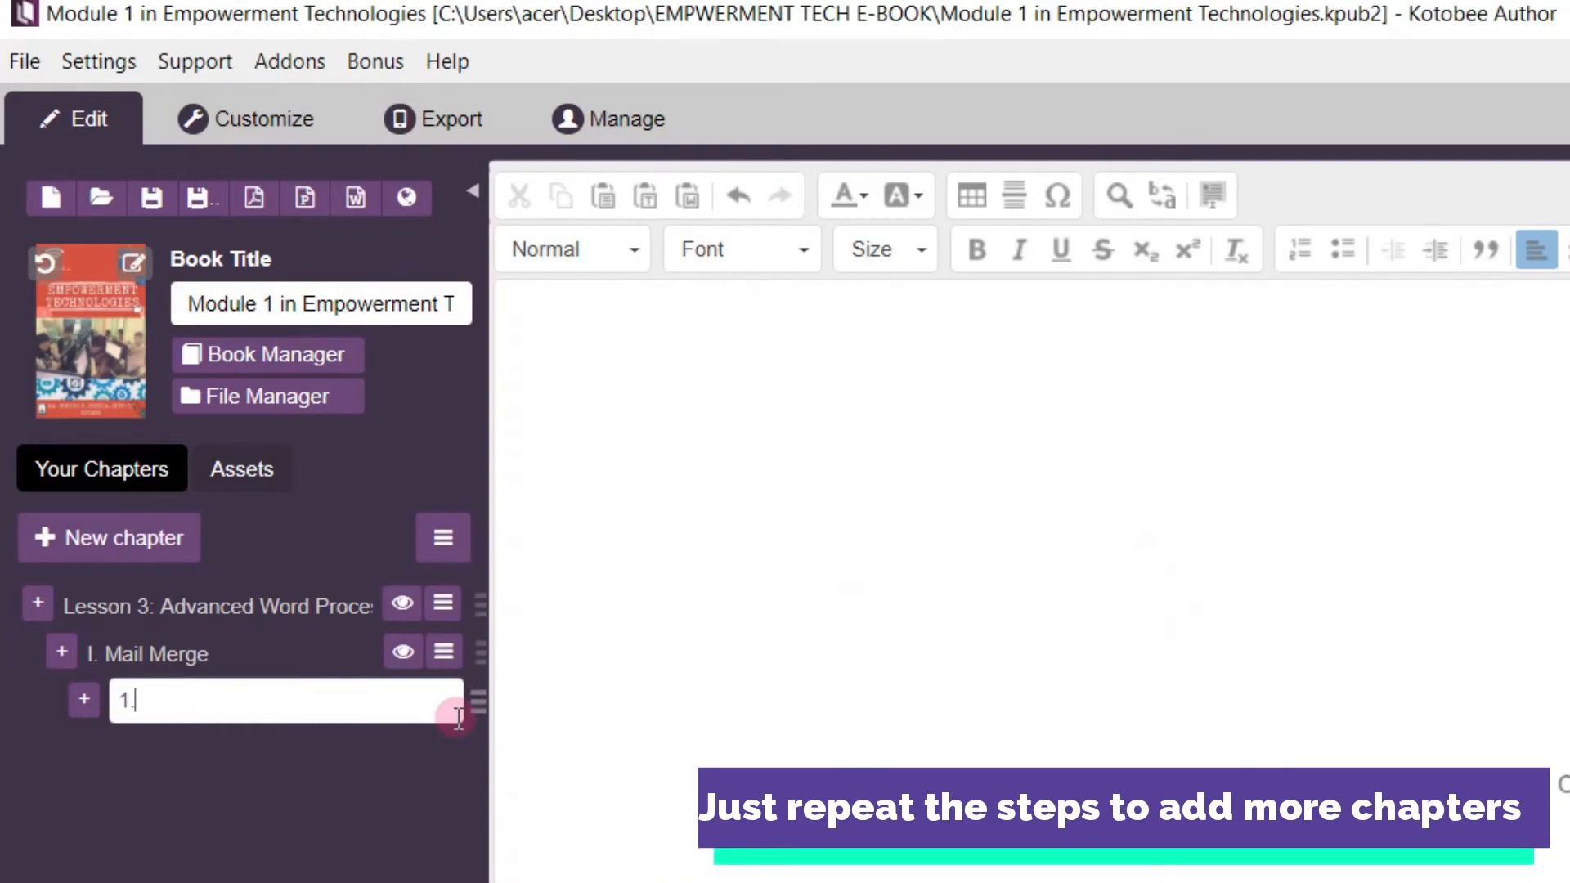
key(Caps_Lock)
text(T)
key(Caps_Lock)
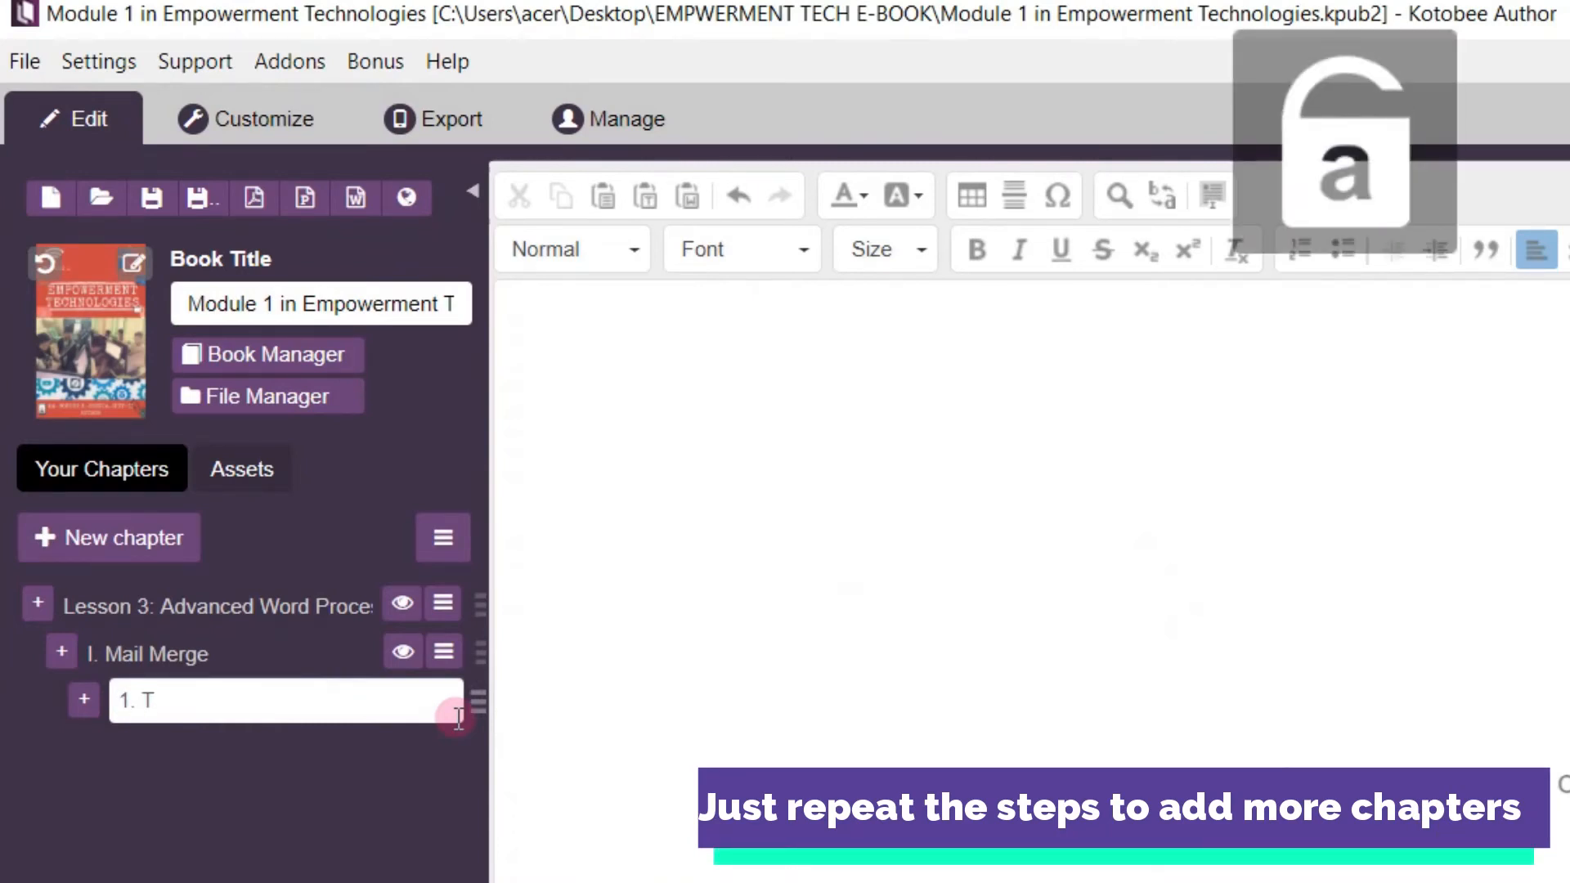
text(wo)
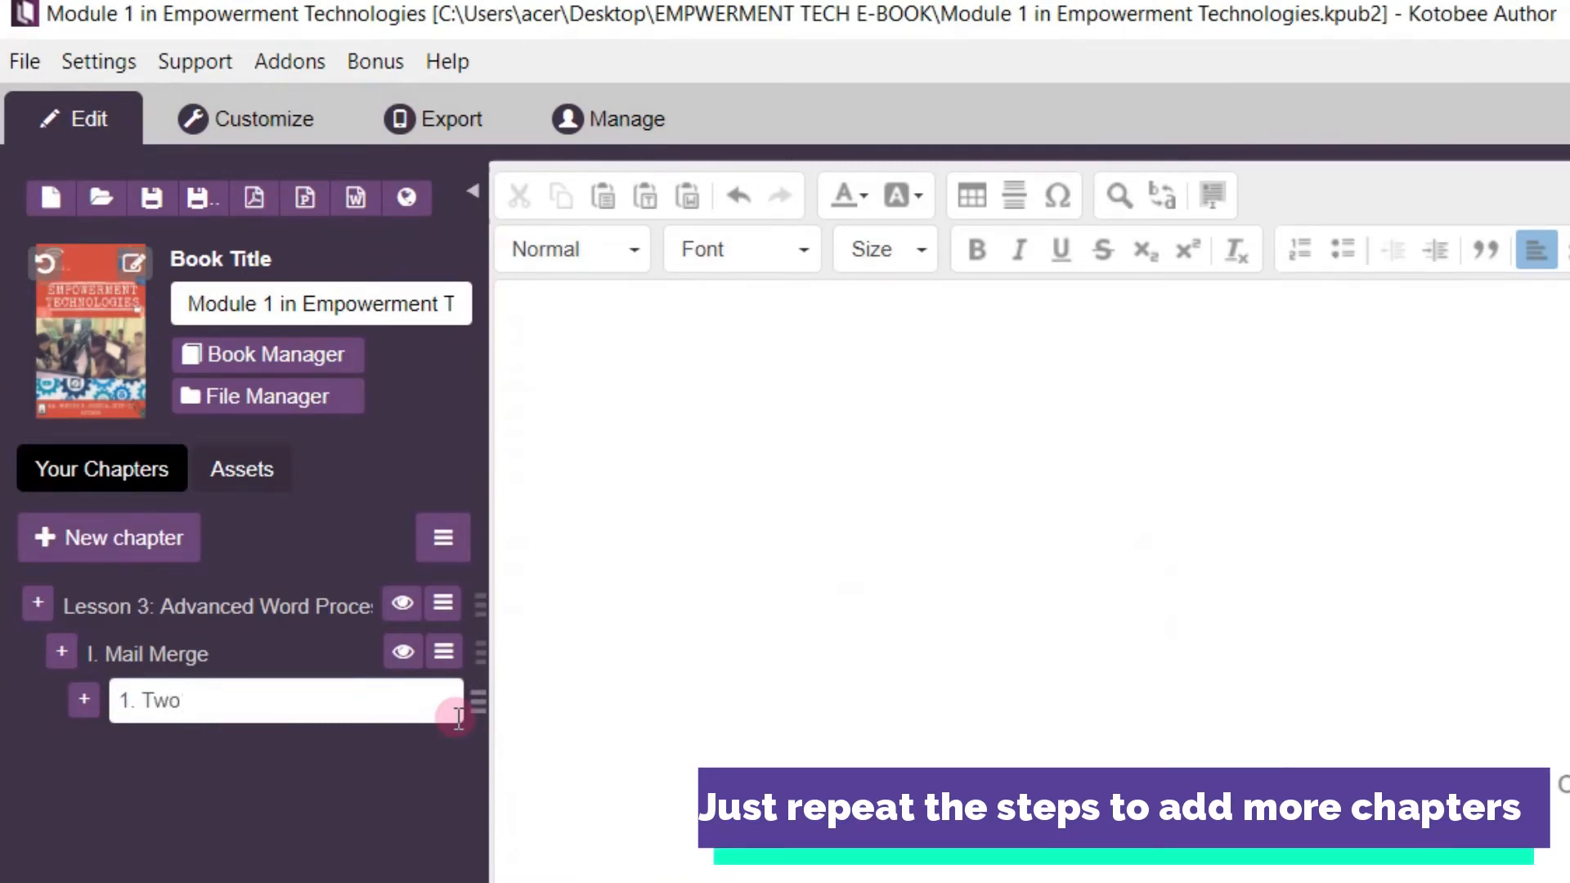
key(Caps_Lock)
text(C)
key(Caps_Lock)
text(omp)
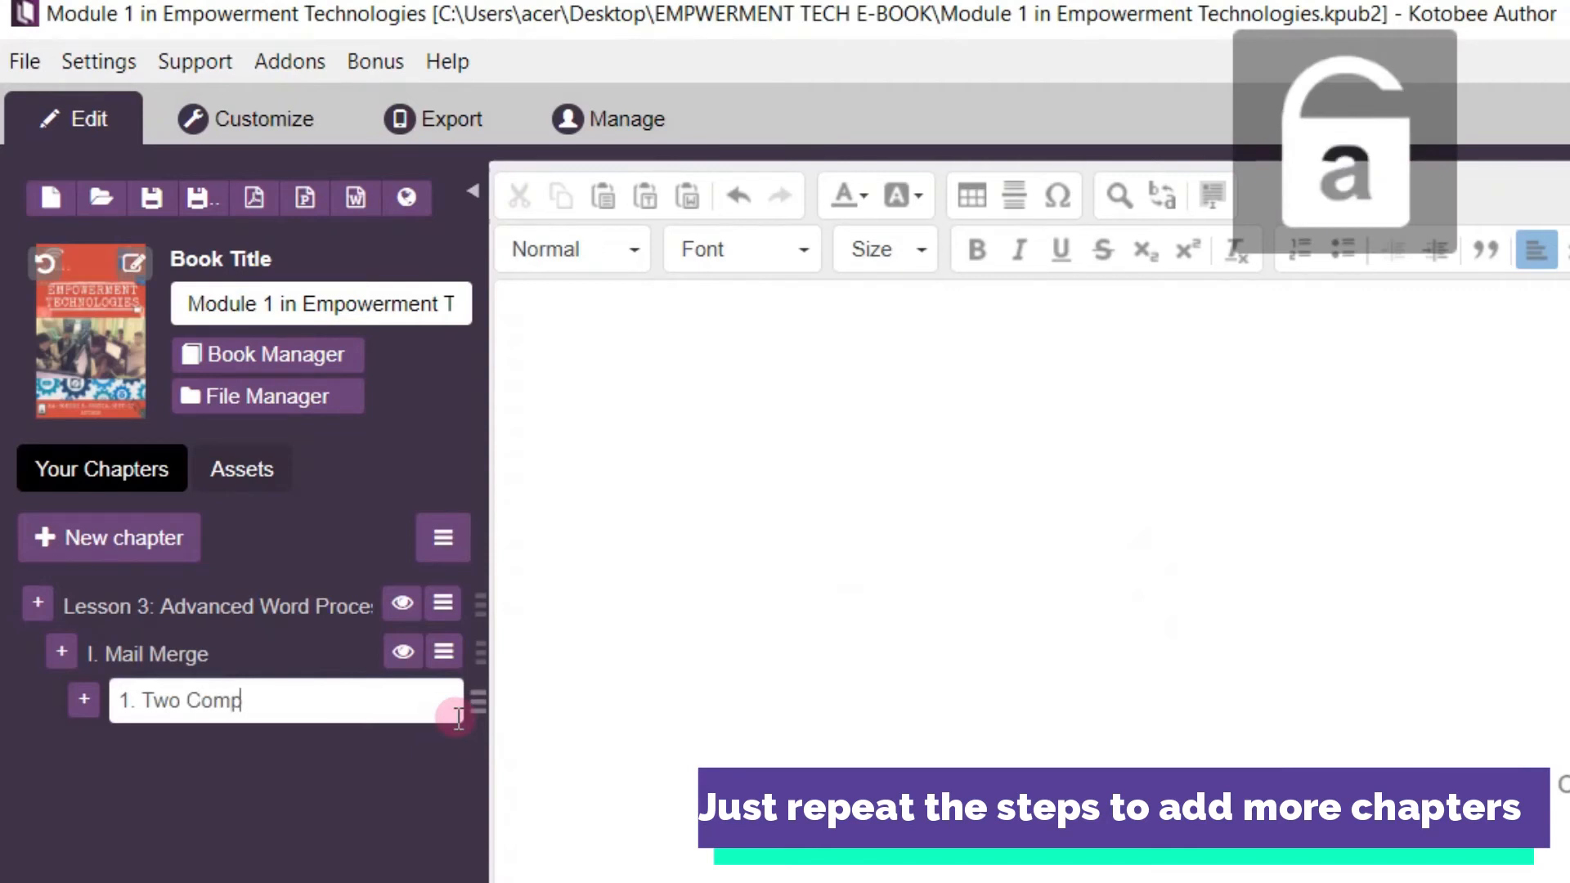
text(o)
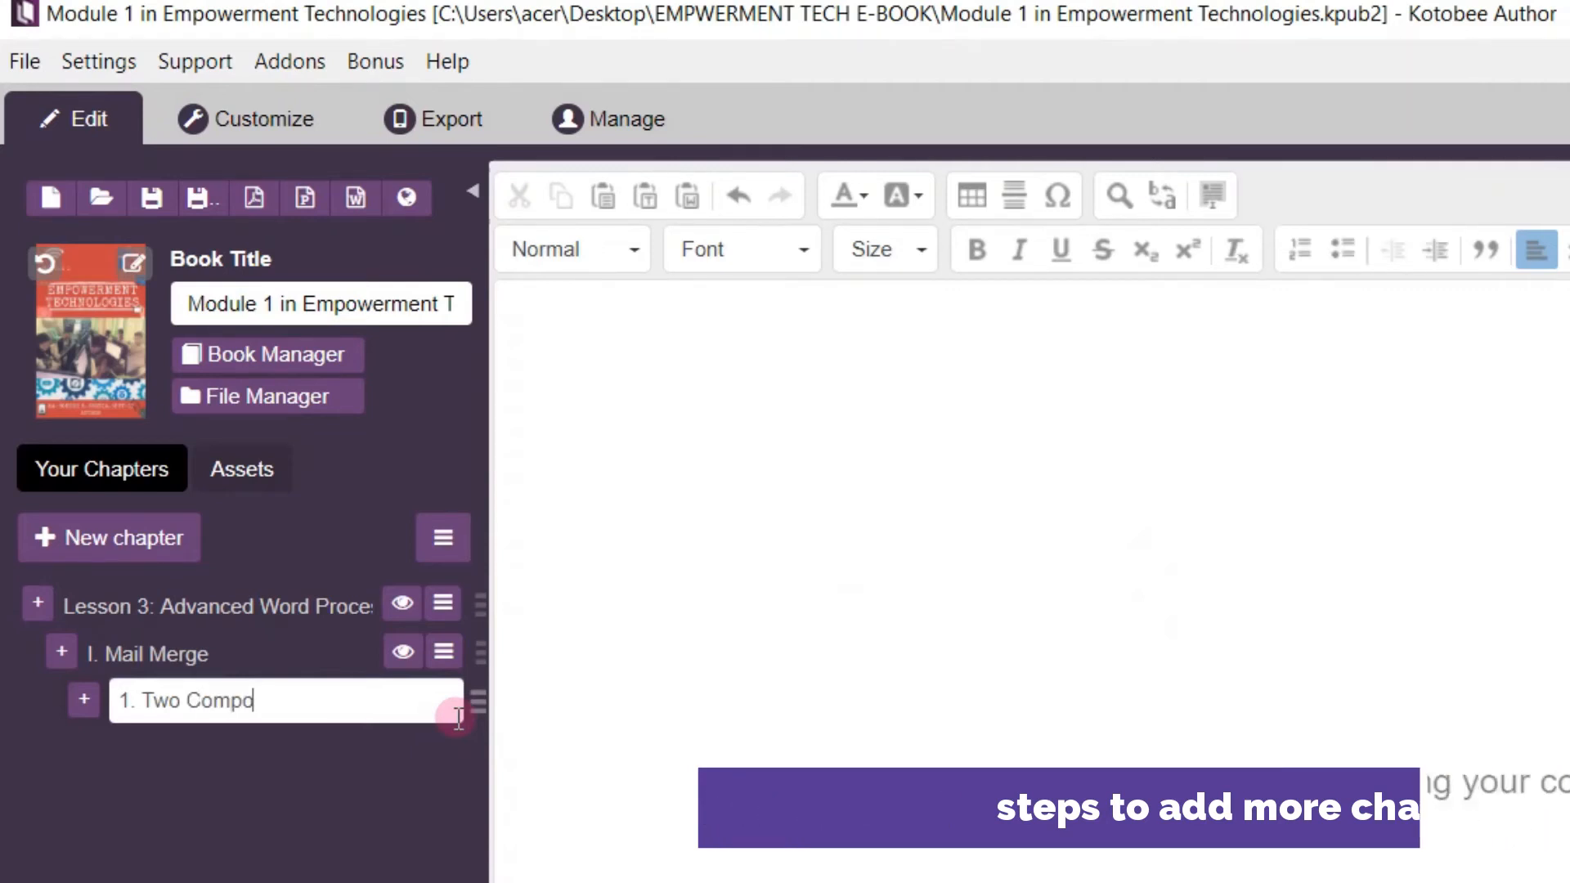
text(nents)
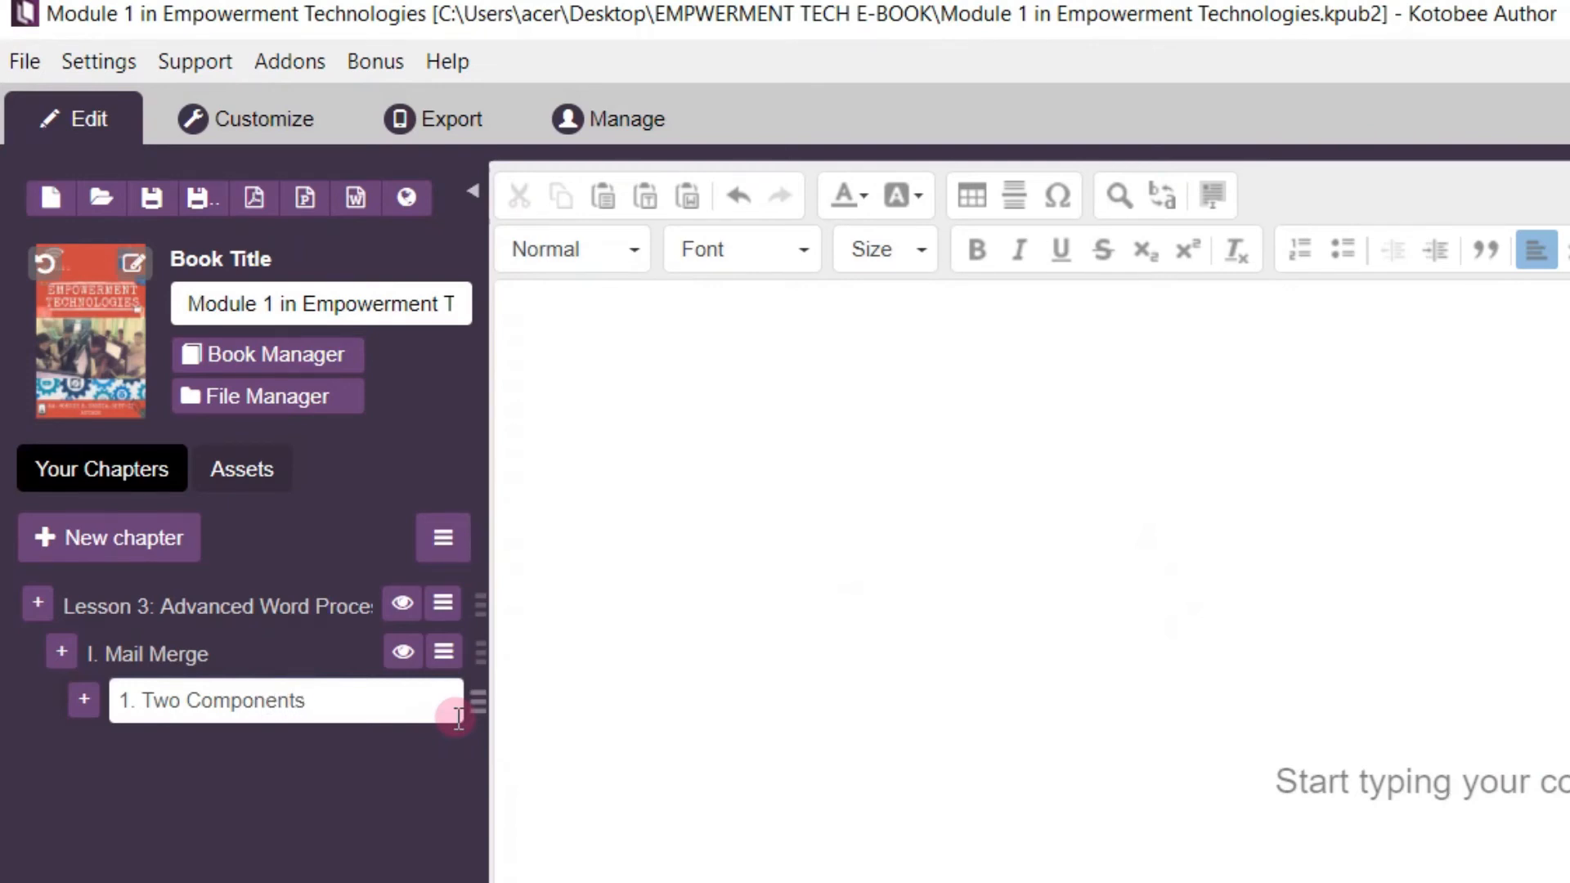
text( of)
key(Caps_Lock)
text(M)
key(Caps_Lock)
text(ail)
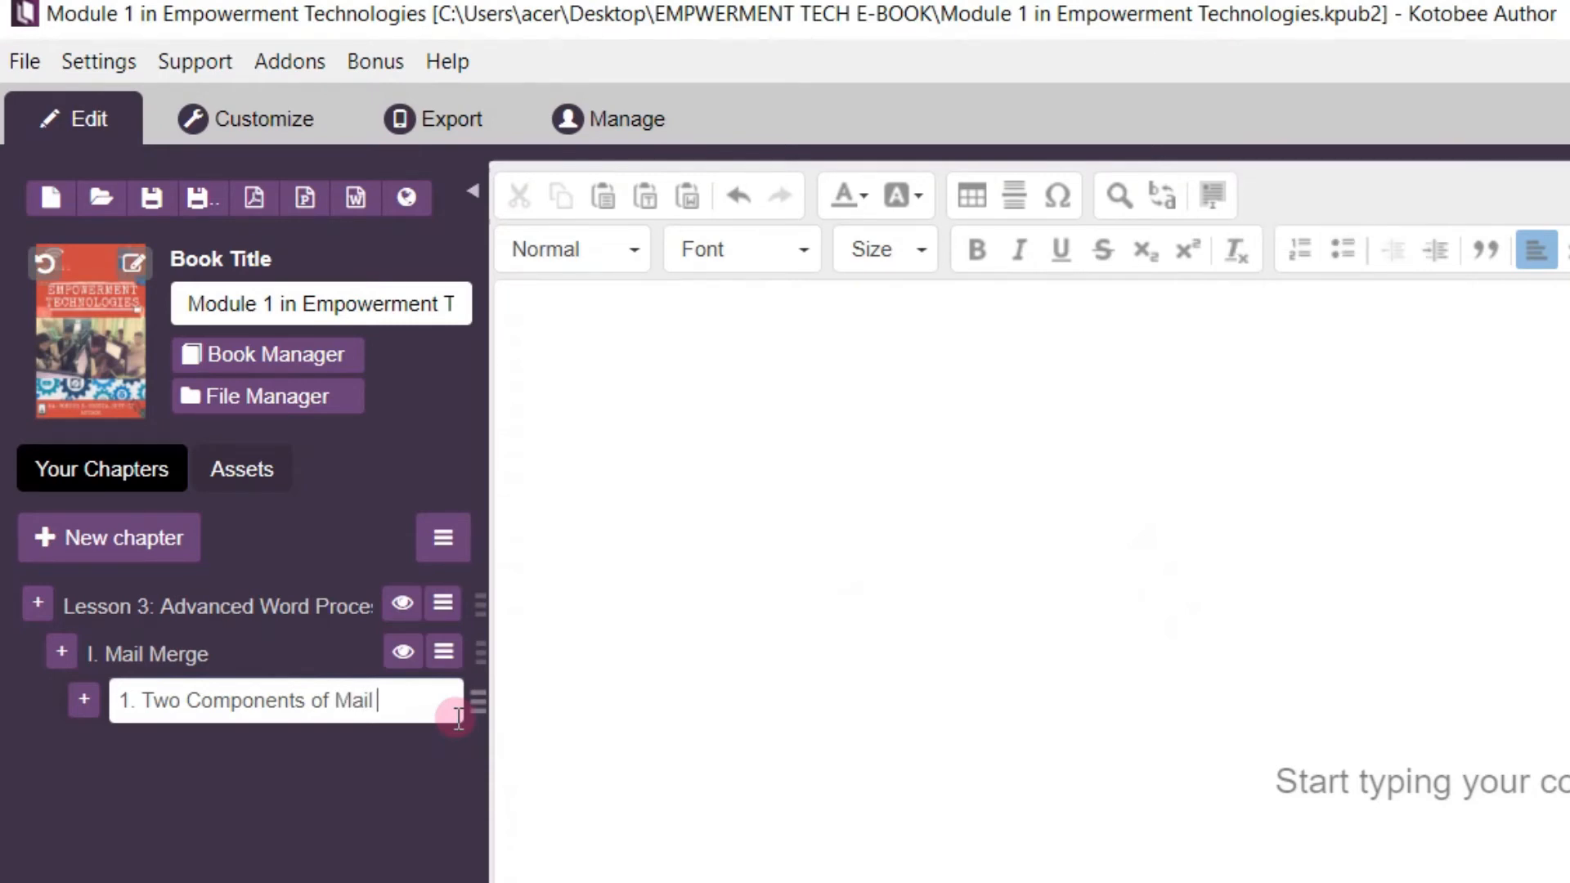
key(Caps_Lock)
key(Caps_Lock)
text(mer)
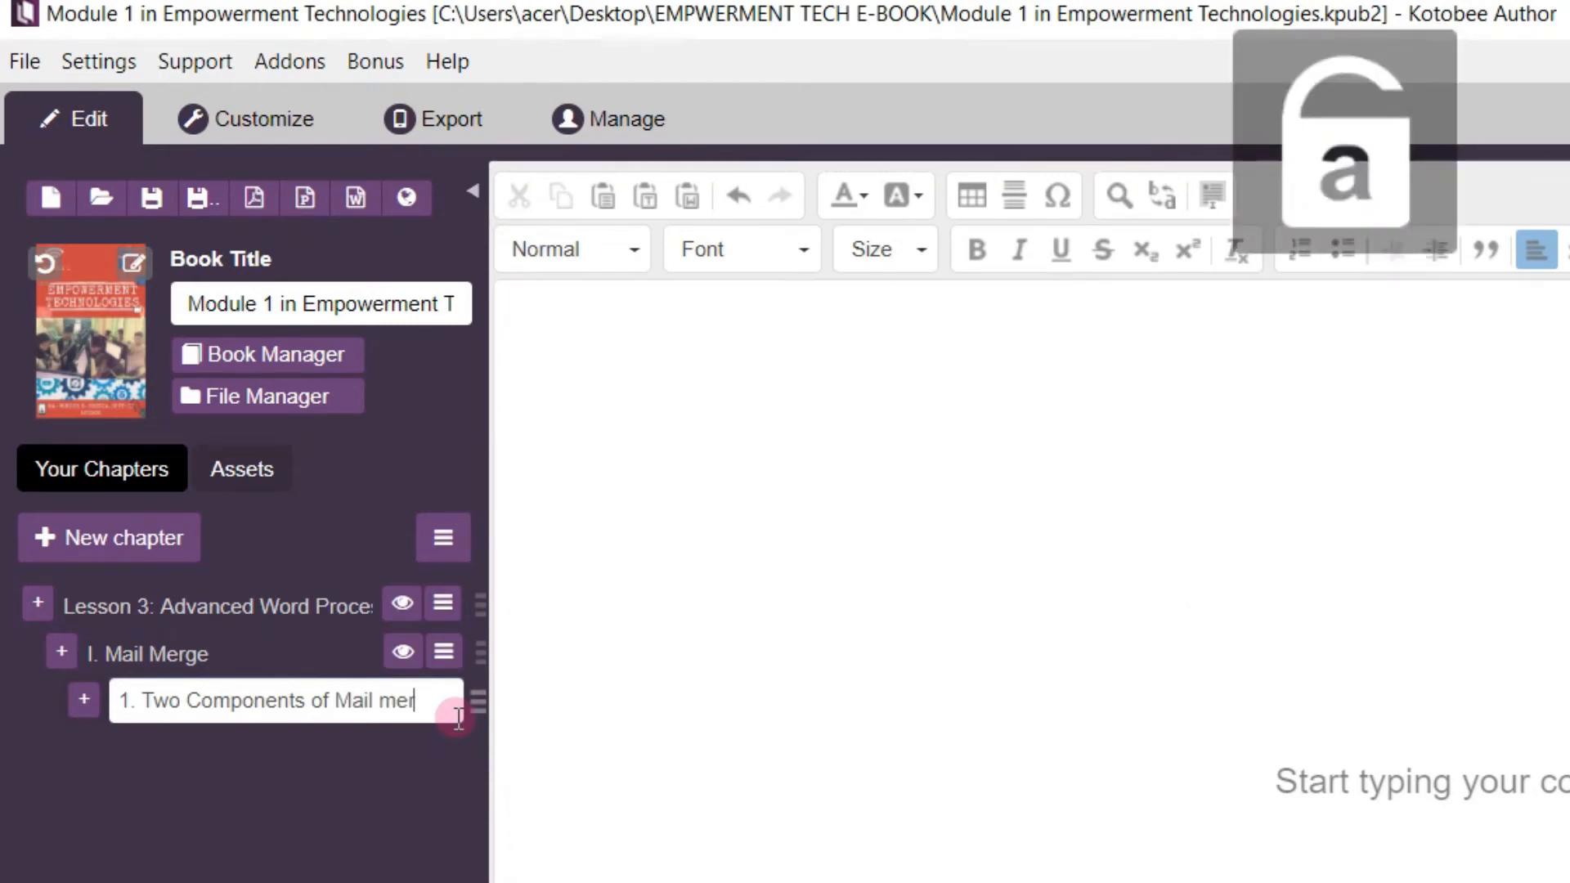
text(ge)
key(BackSpace)
key(BackSpace)
key(BackSpace)
key(BackSpace)
key(BackSpace)
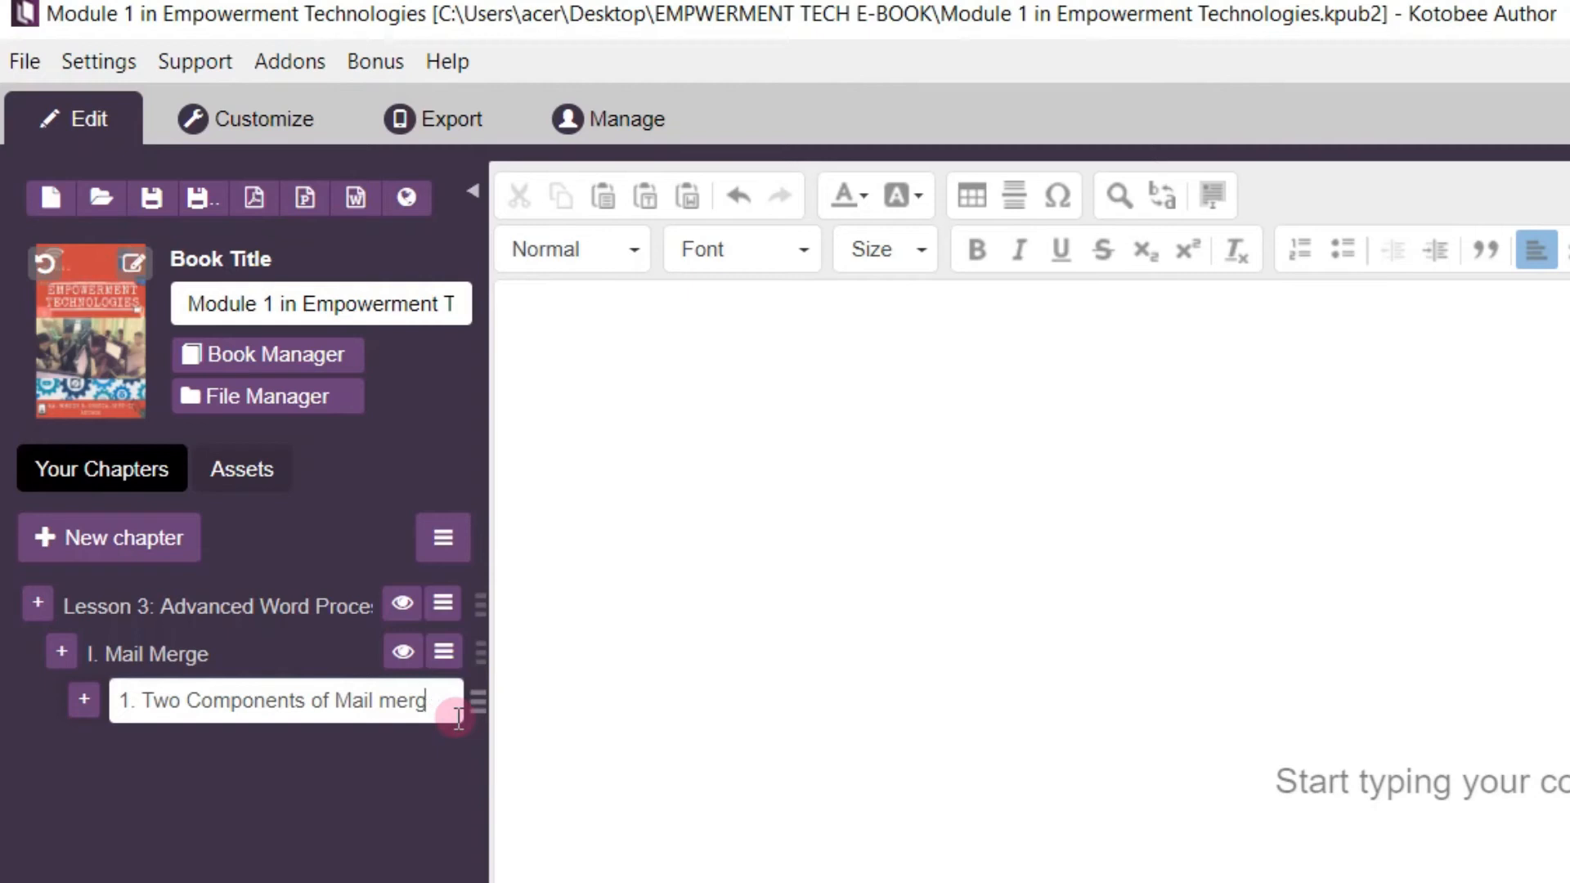
key(Caps_Lock)
text(M)
key(Caps_Lock)
text(erge)
- Add another reflowable sub-chapter directly under the Lesson 3 chapter and title it "II. Label Generation"
click(36, 605)
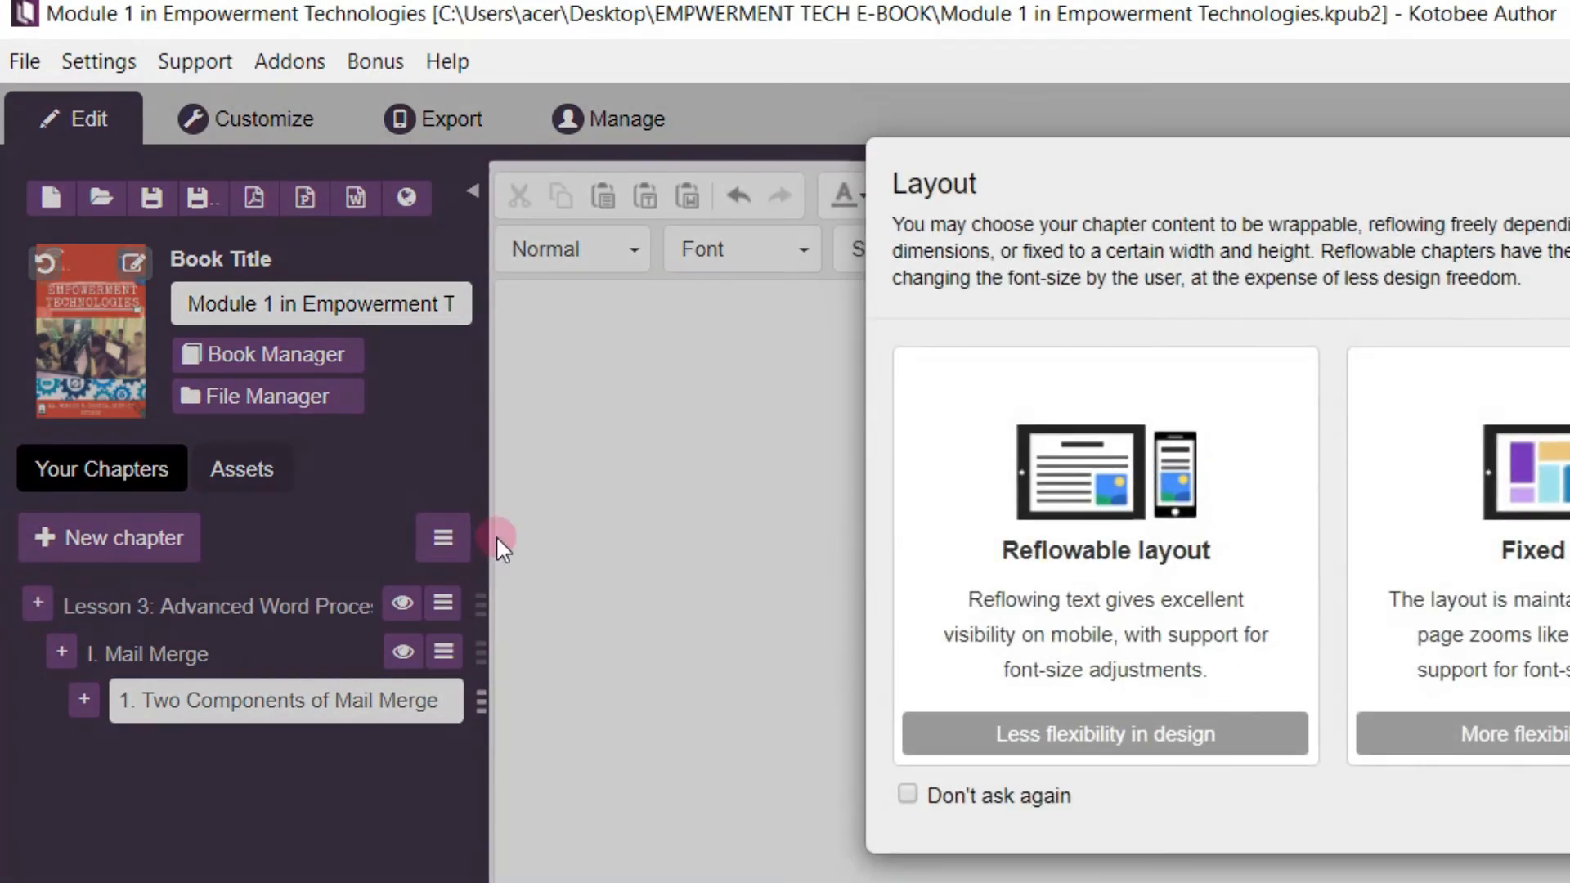
click(1067, 575)
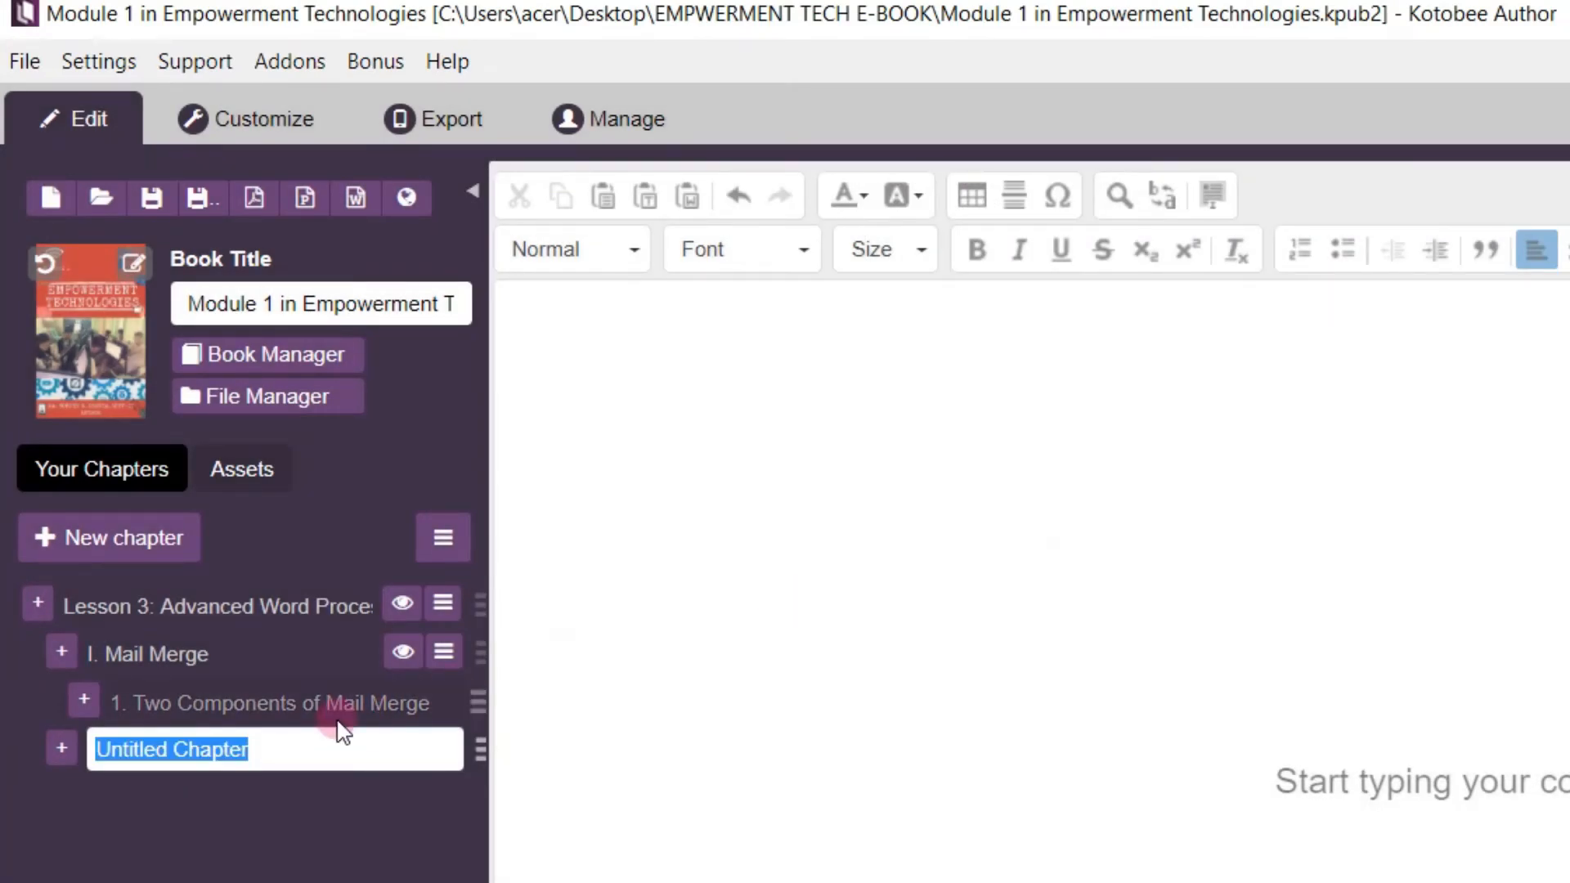
key(Caps_Lock)
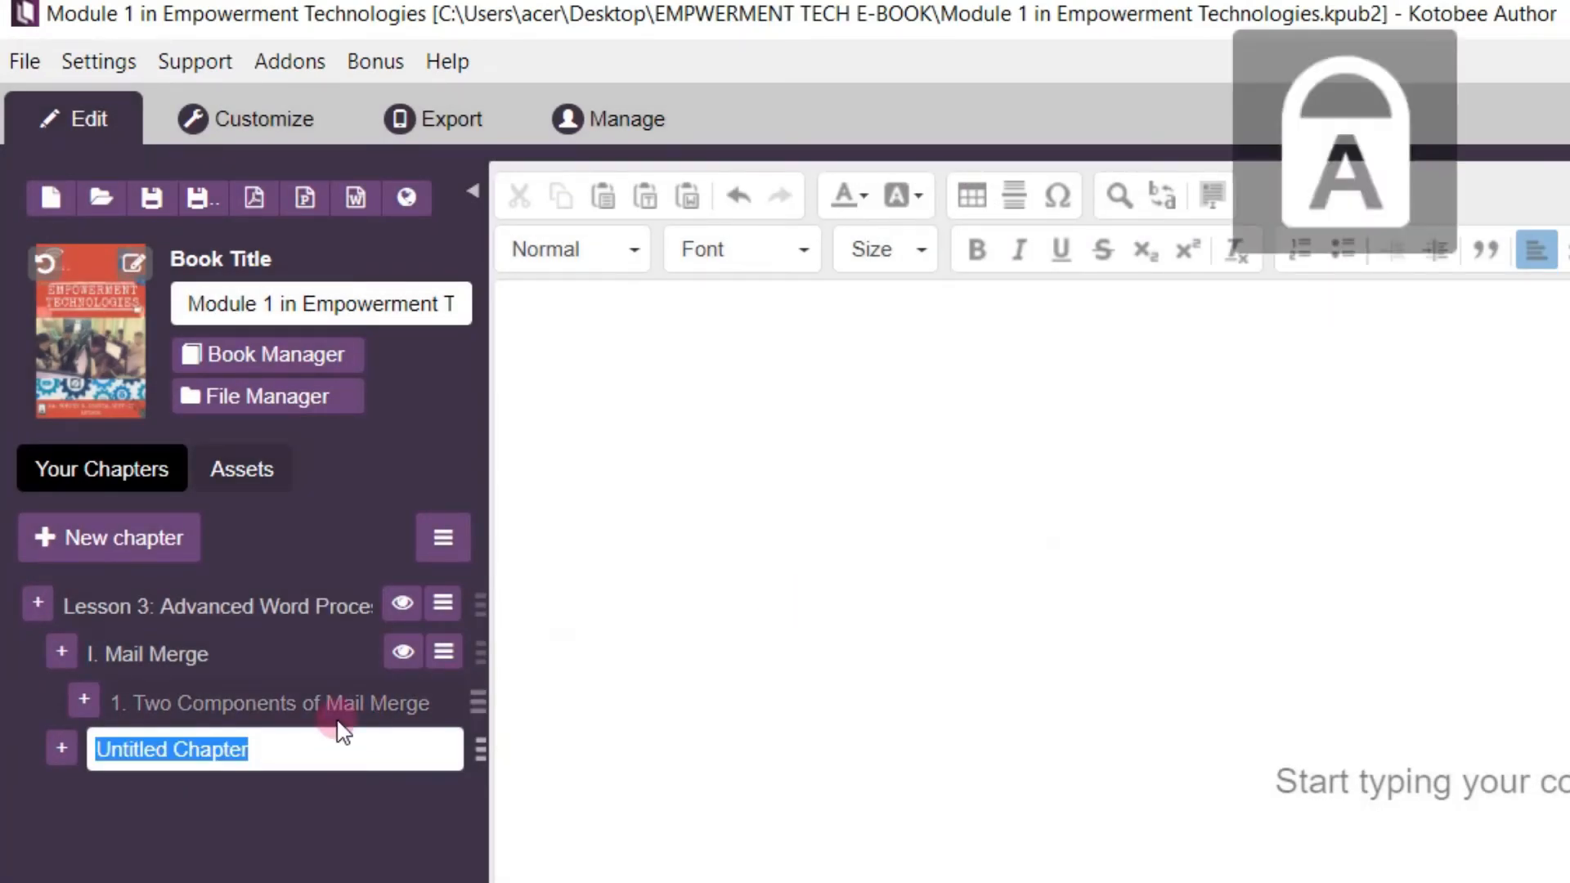
text(OO)
key(BackSpace)
key(BackSpace)
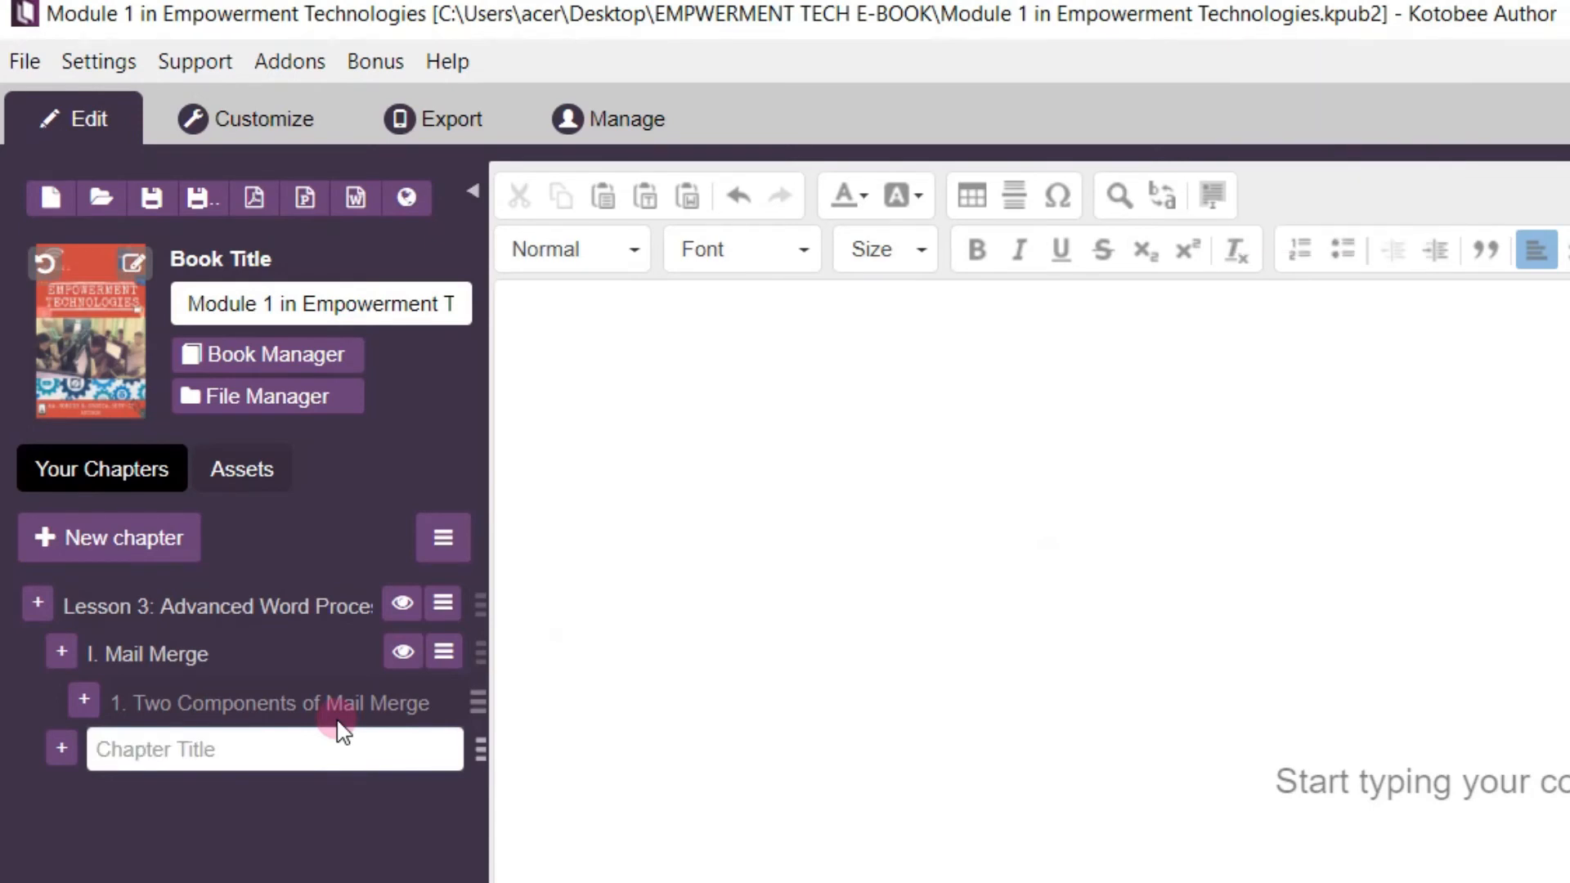
text(II. L)
key(Caps_Lock)
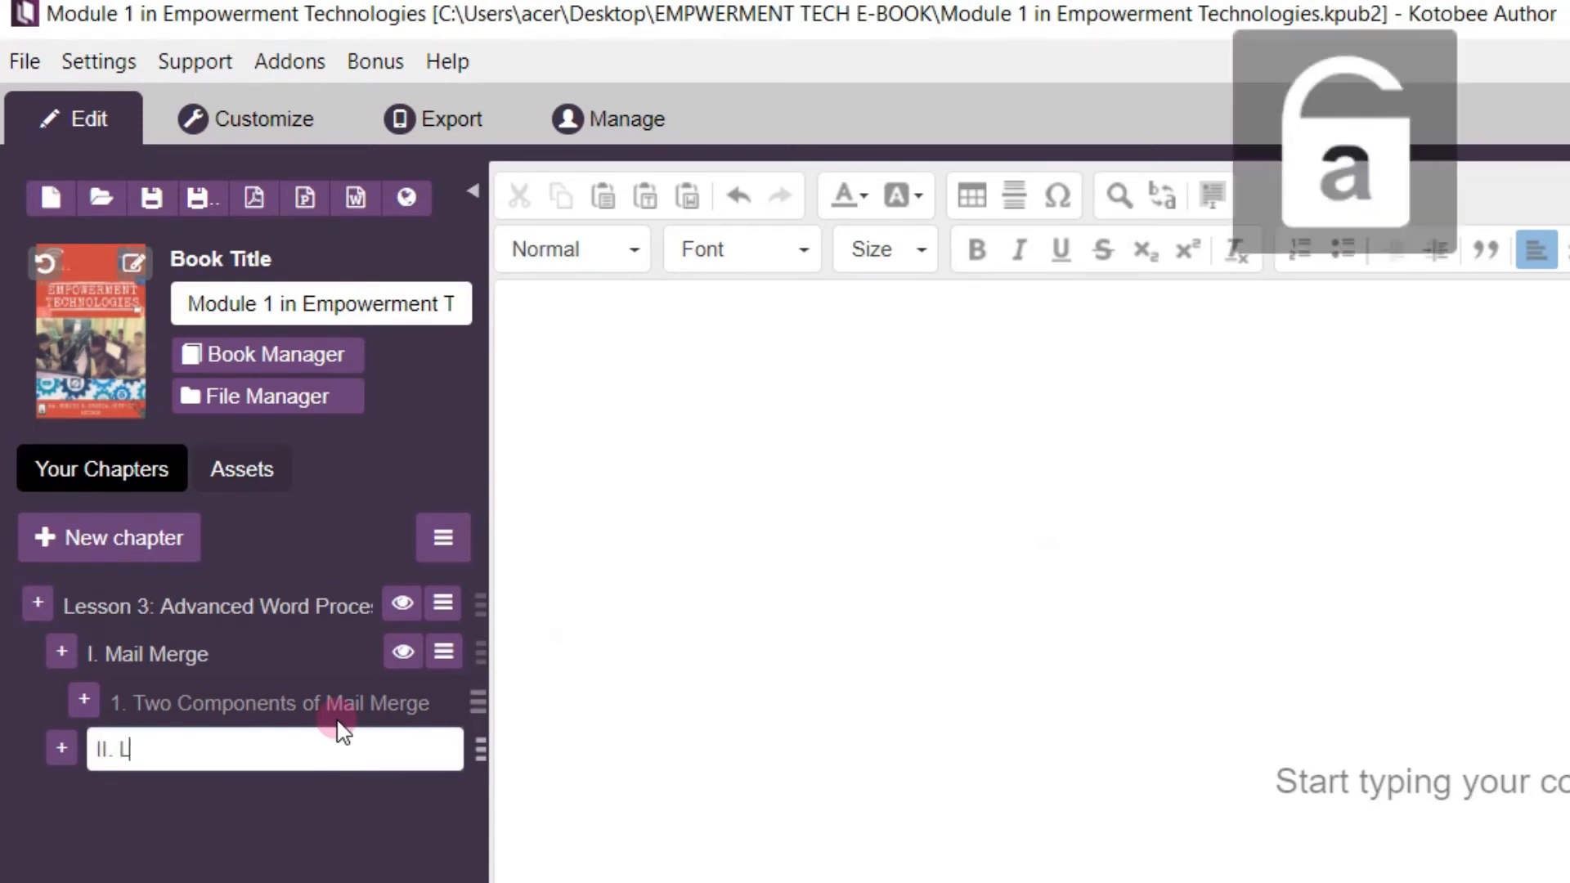
text(a)
text(Generation)
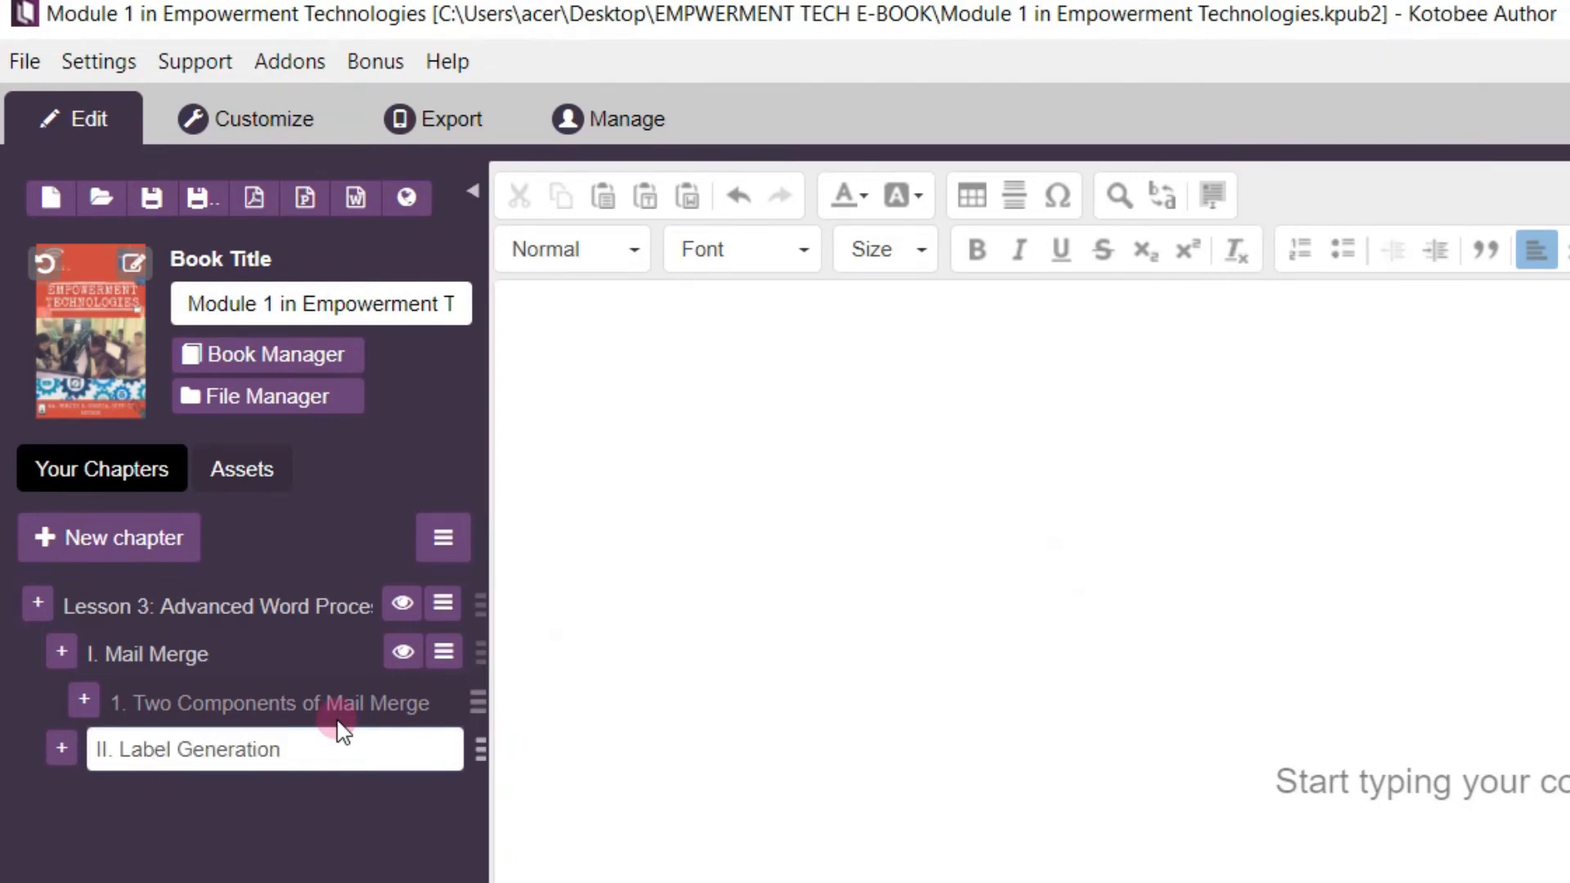
click(327, 824)
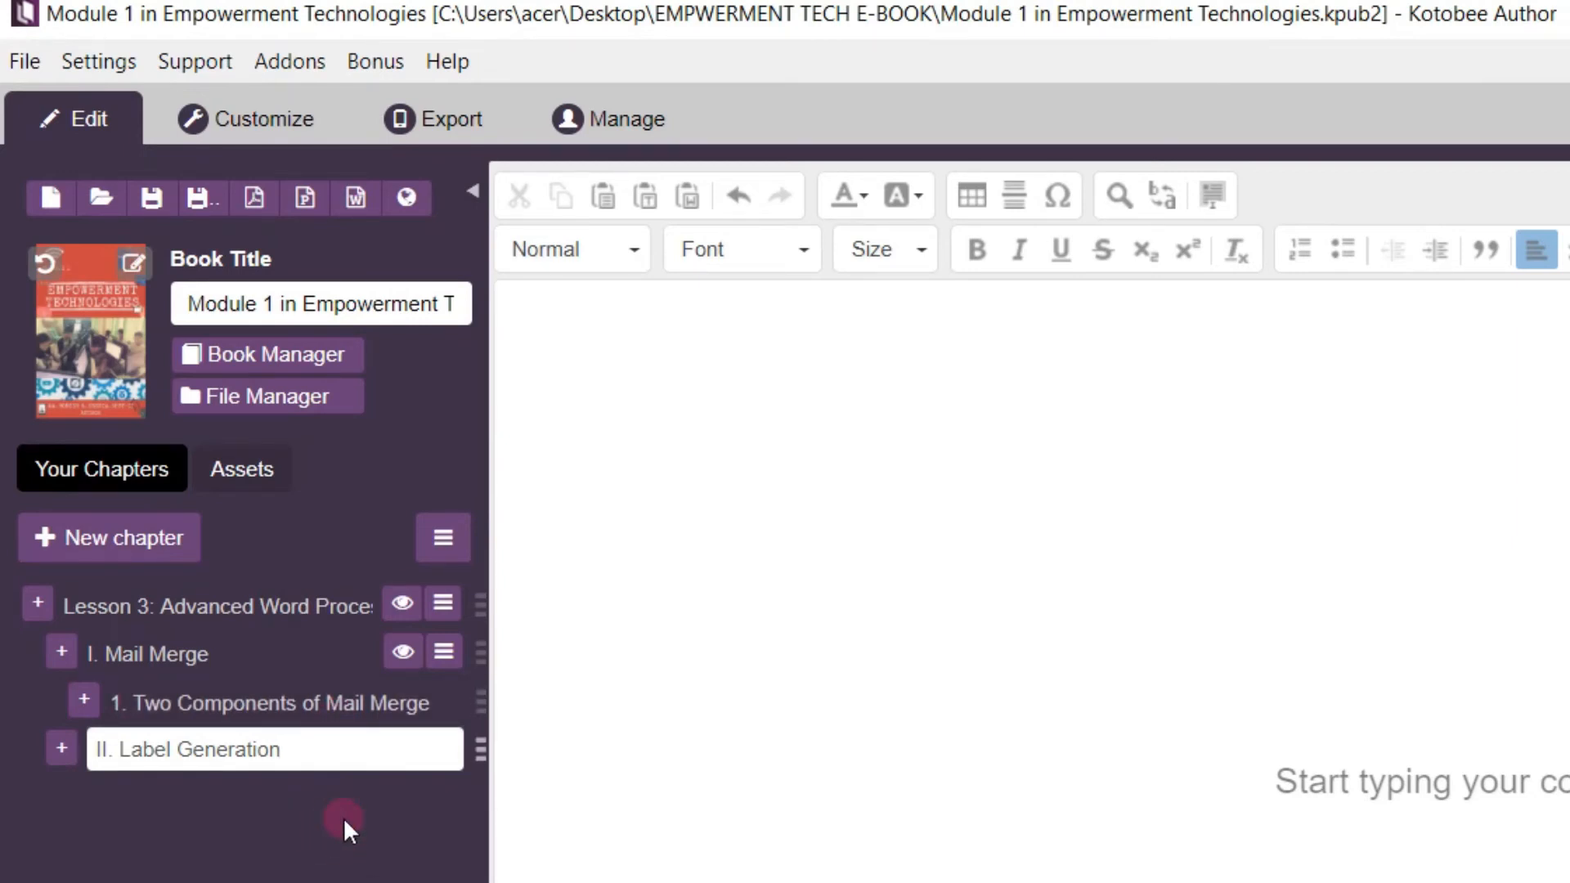
click(482, 754)
mouse_move(482, 754)
mouse_down()
mouse_move(463, 592)
mouse_move(479, 765)
mouse_up()
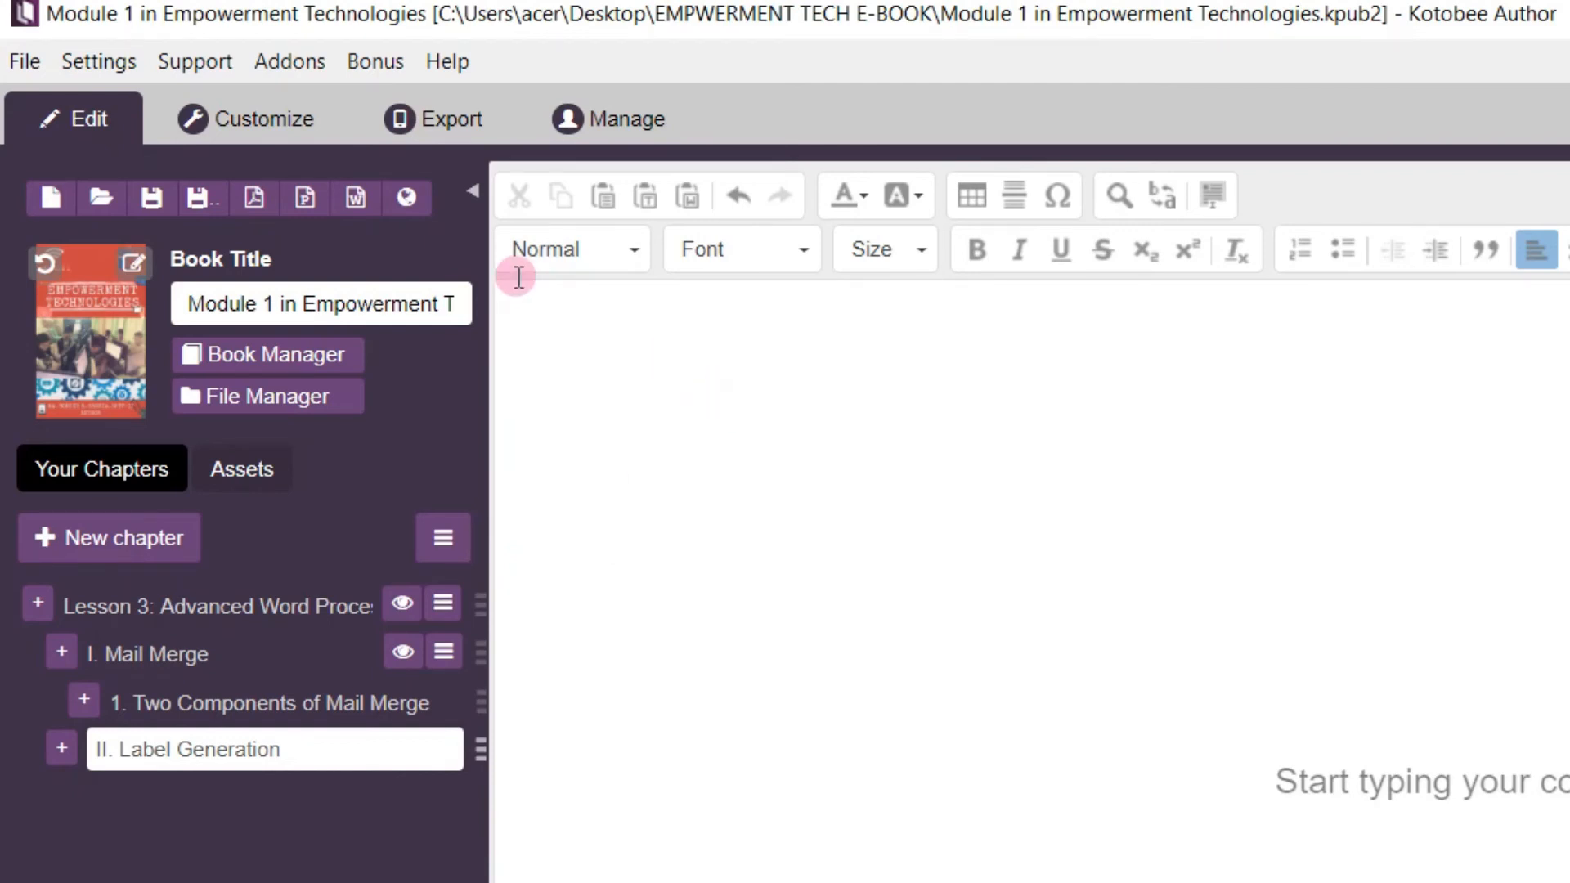
- Preview the e-book on the Samsung Galaxy S4 platform and rotate the device to landscape view
click(252, 120)
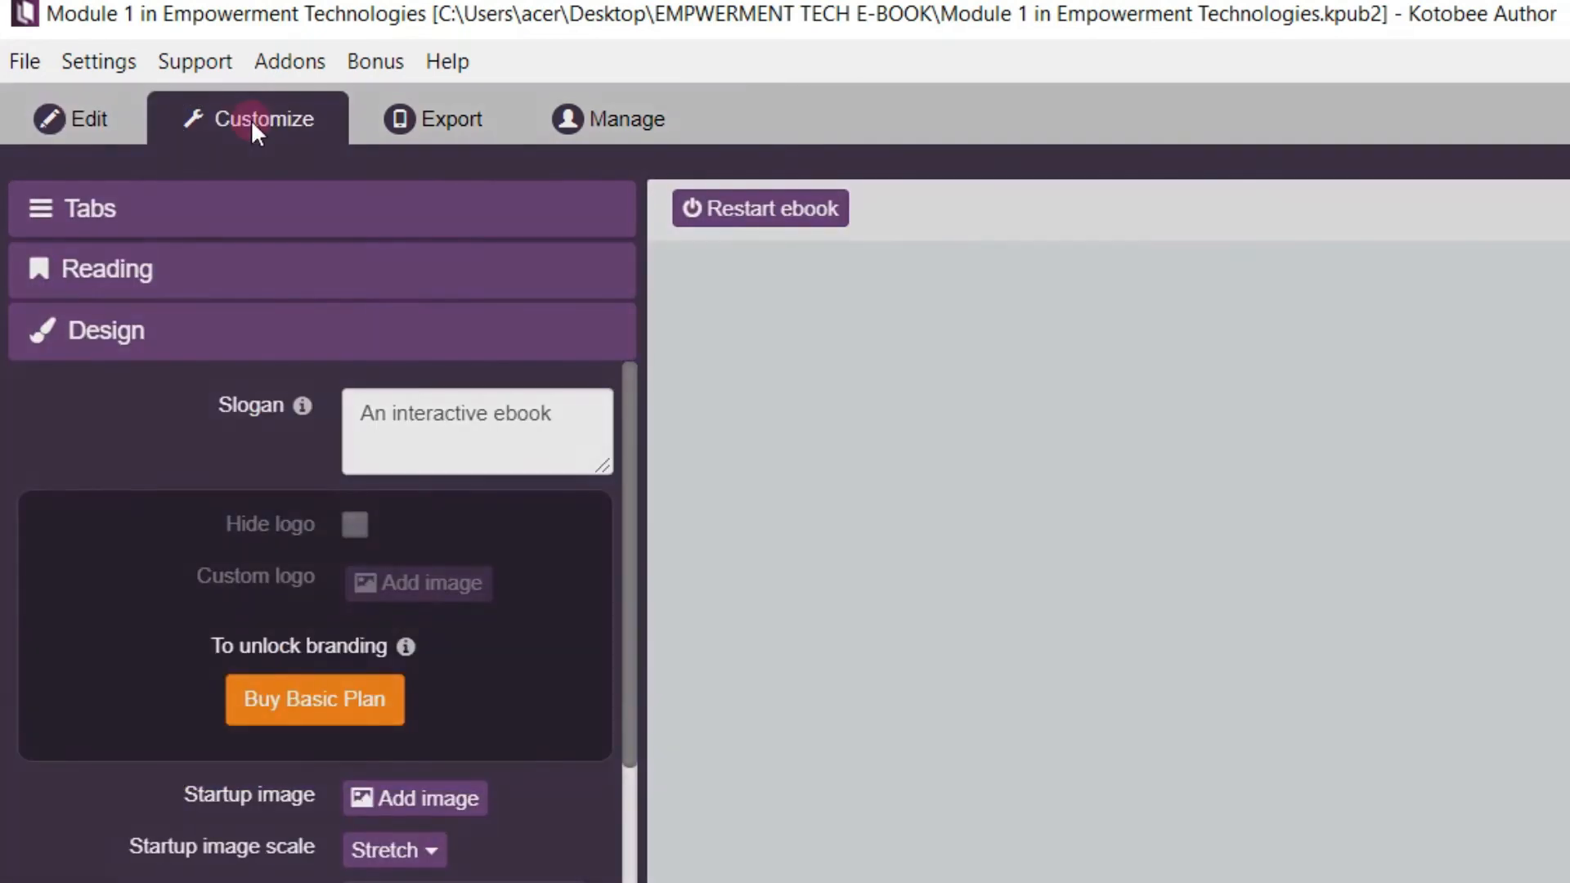
click(1335, 796)
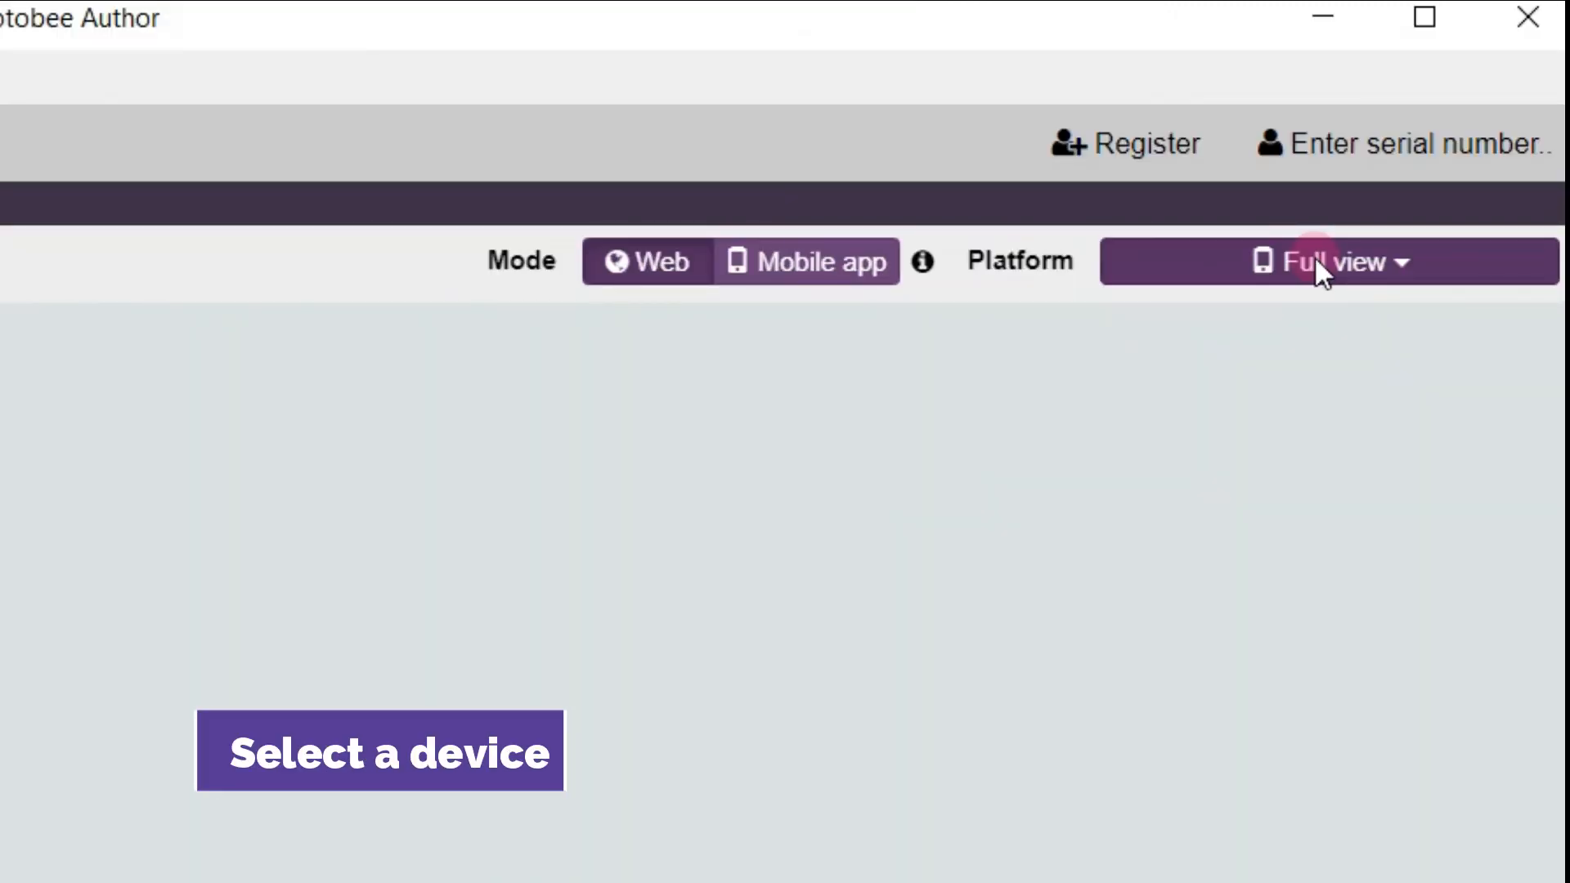
click(1449, 125)
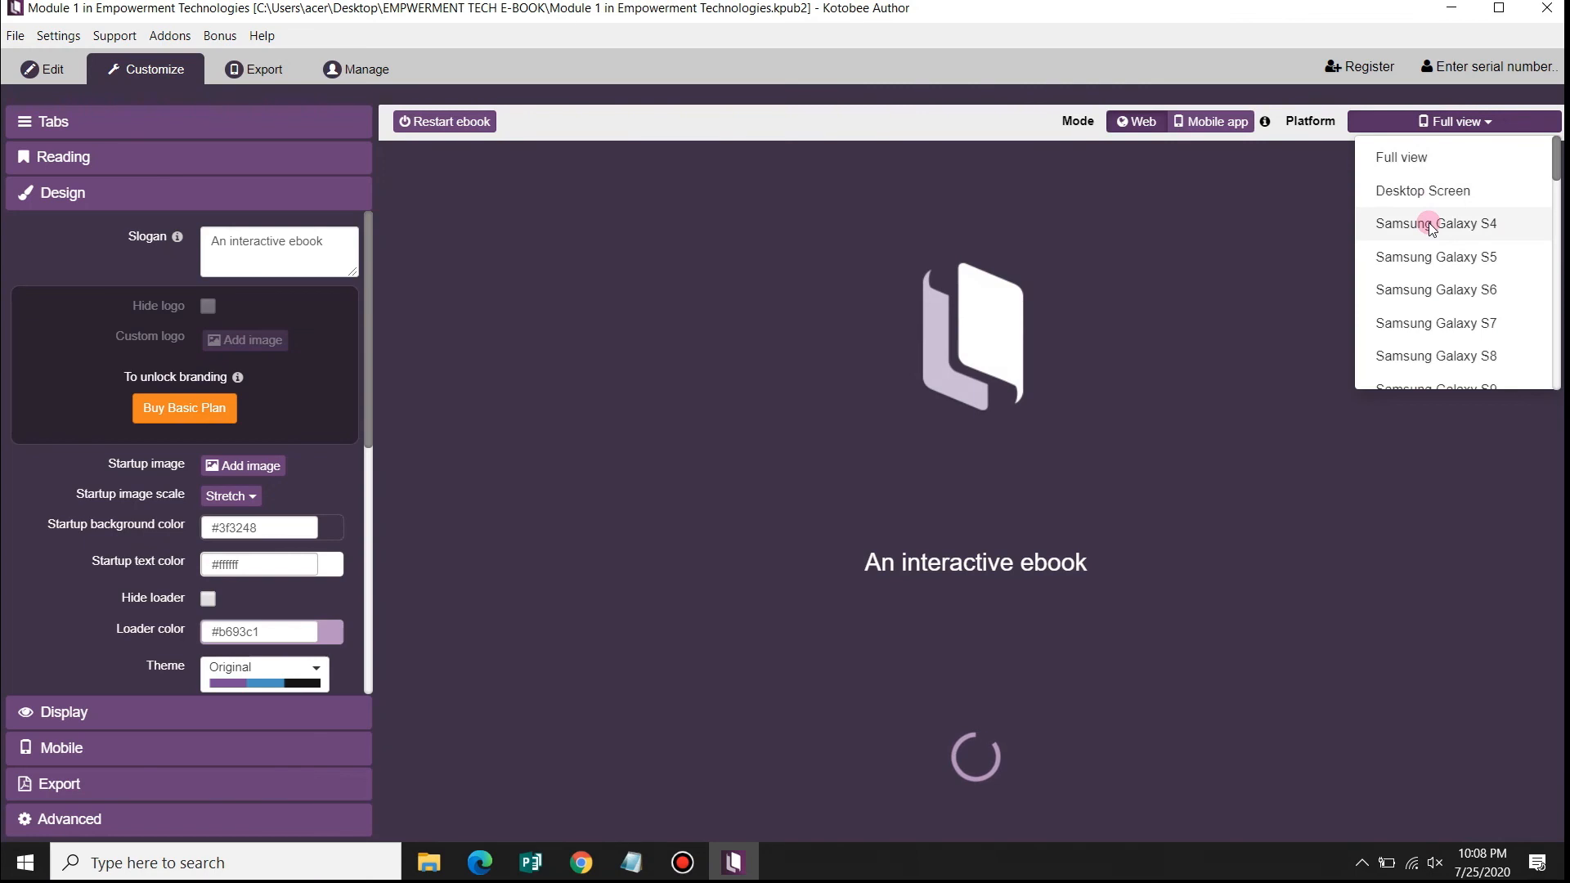
click(1430, 224)
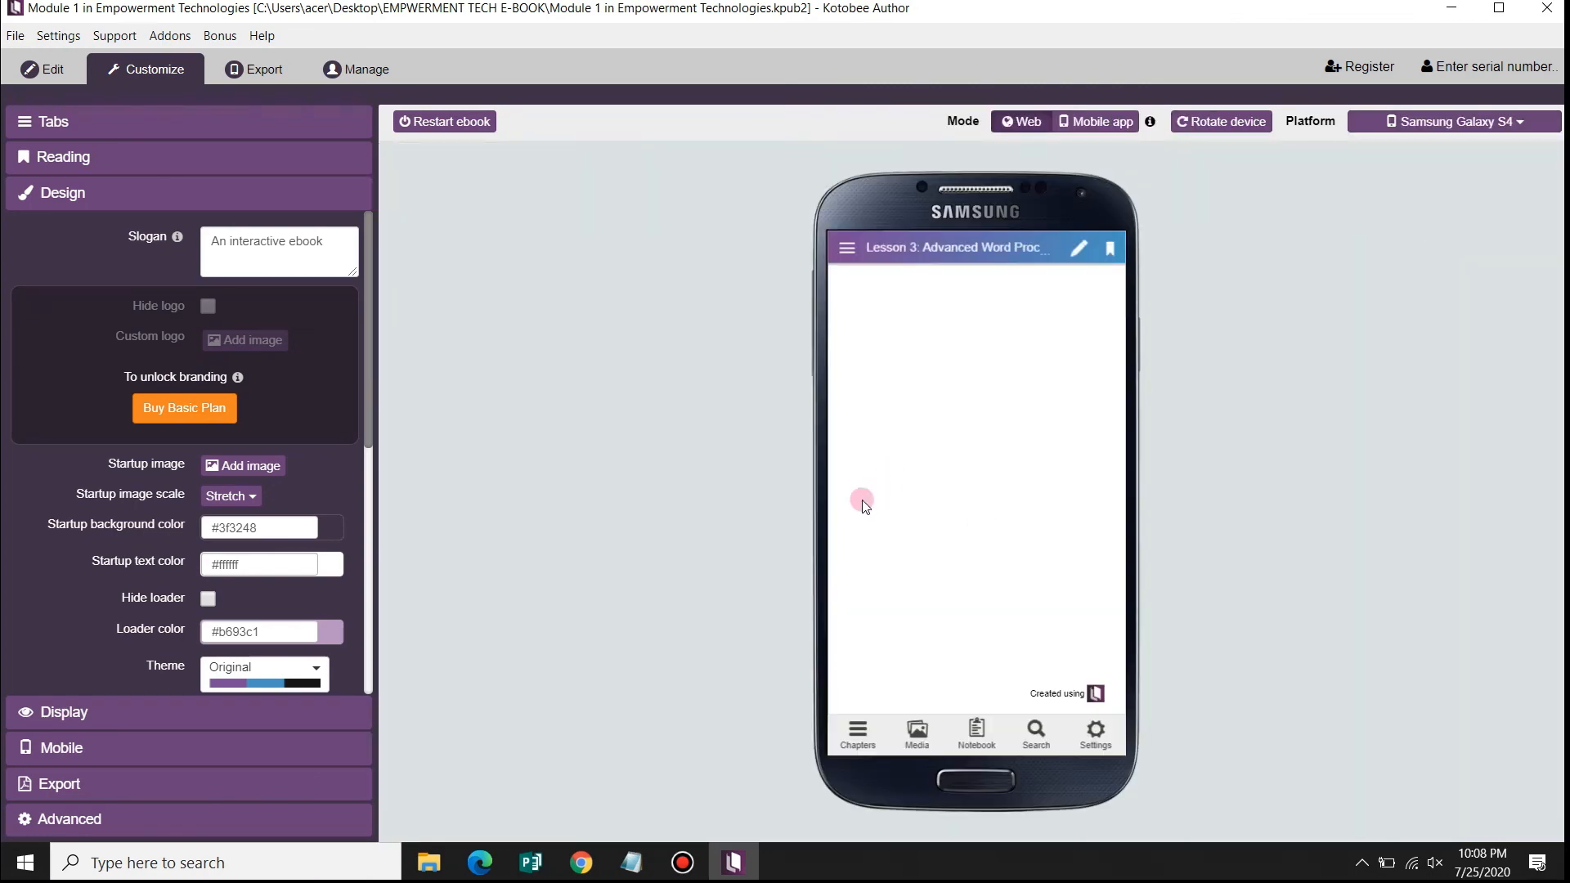
click(1204, 124)
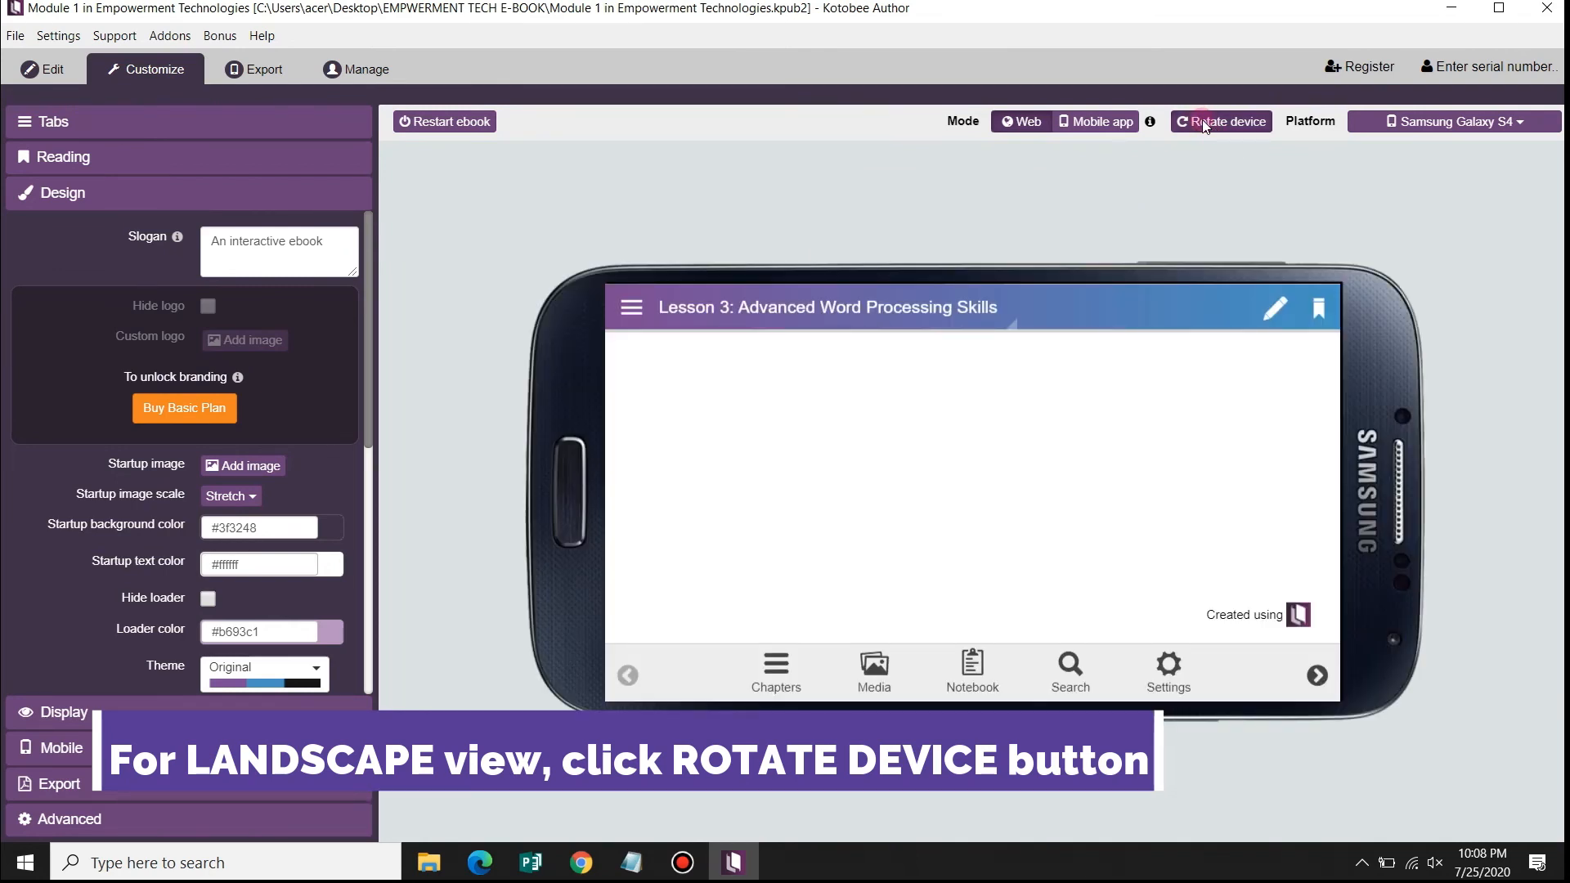
- Check the table of contents in the device preview, including the Lesson 3 chapter and its sub-chapters
click(633, 311)
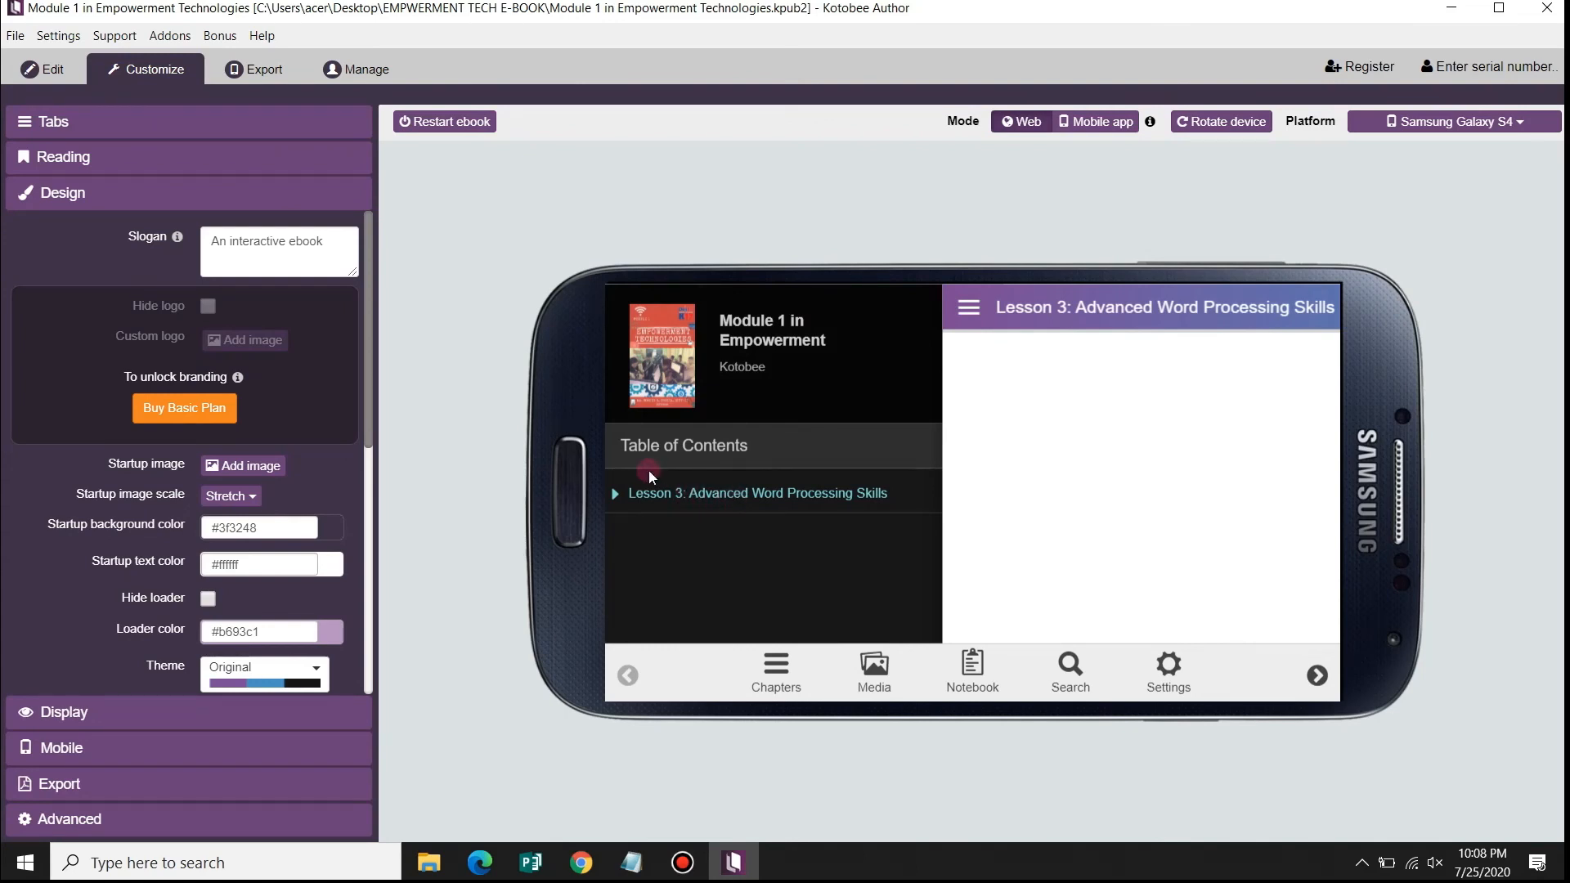
click(726, 493)
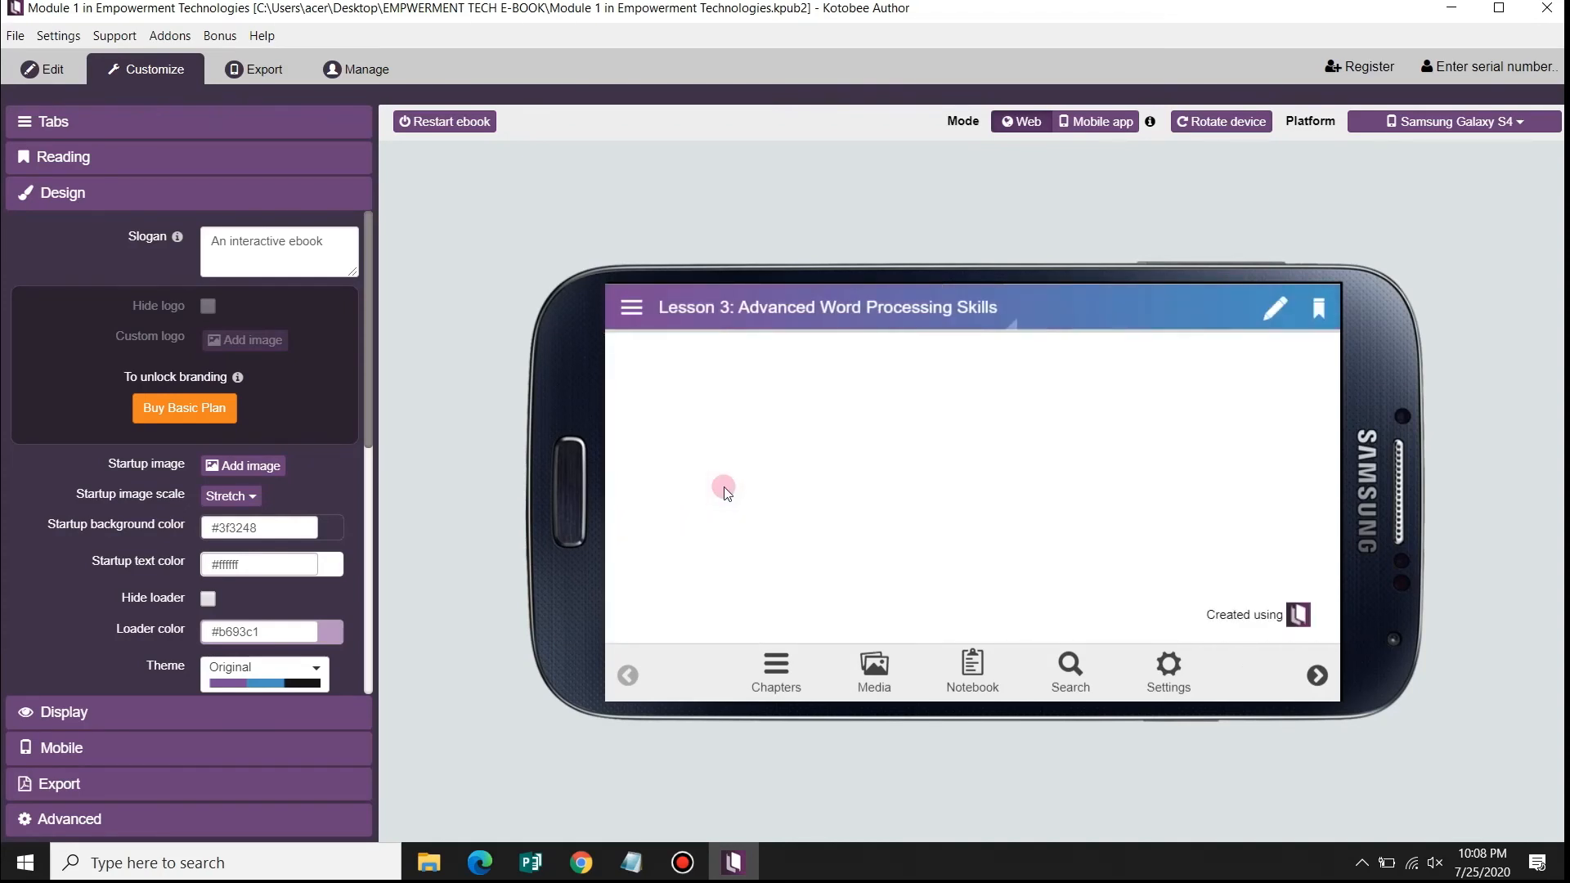
click(632, 311)
click(693, 566)
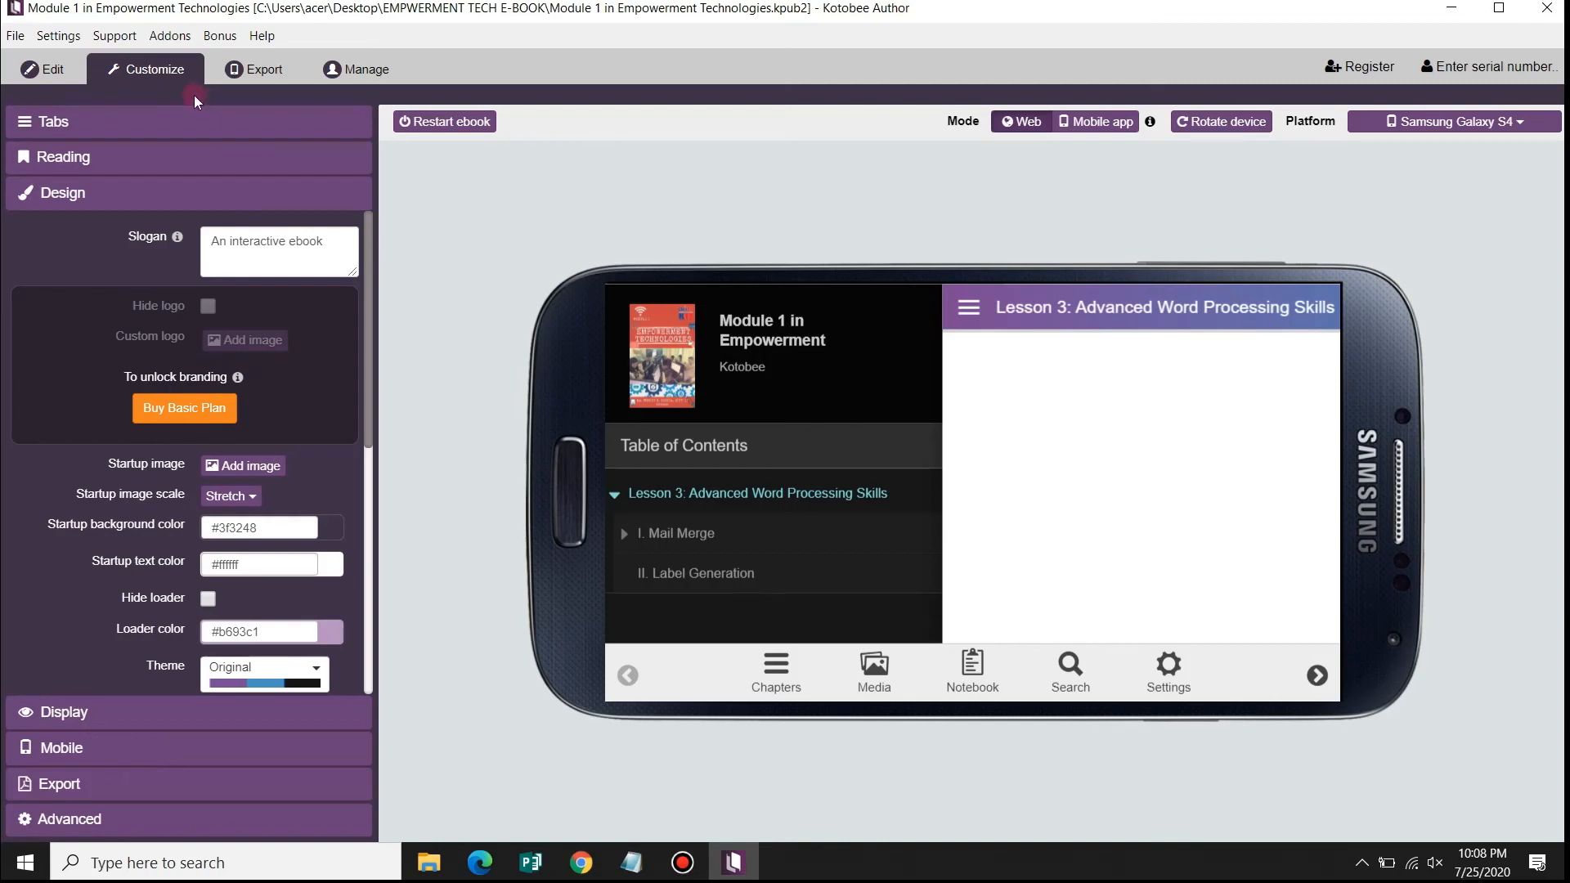
- Return to editing the chapters and save the e-book
click(51, 82)
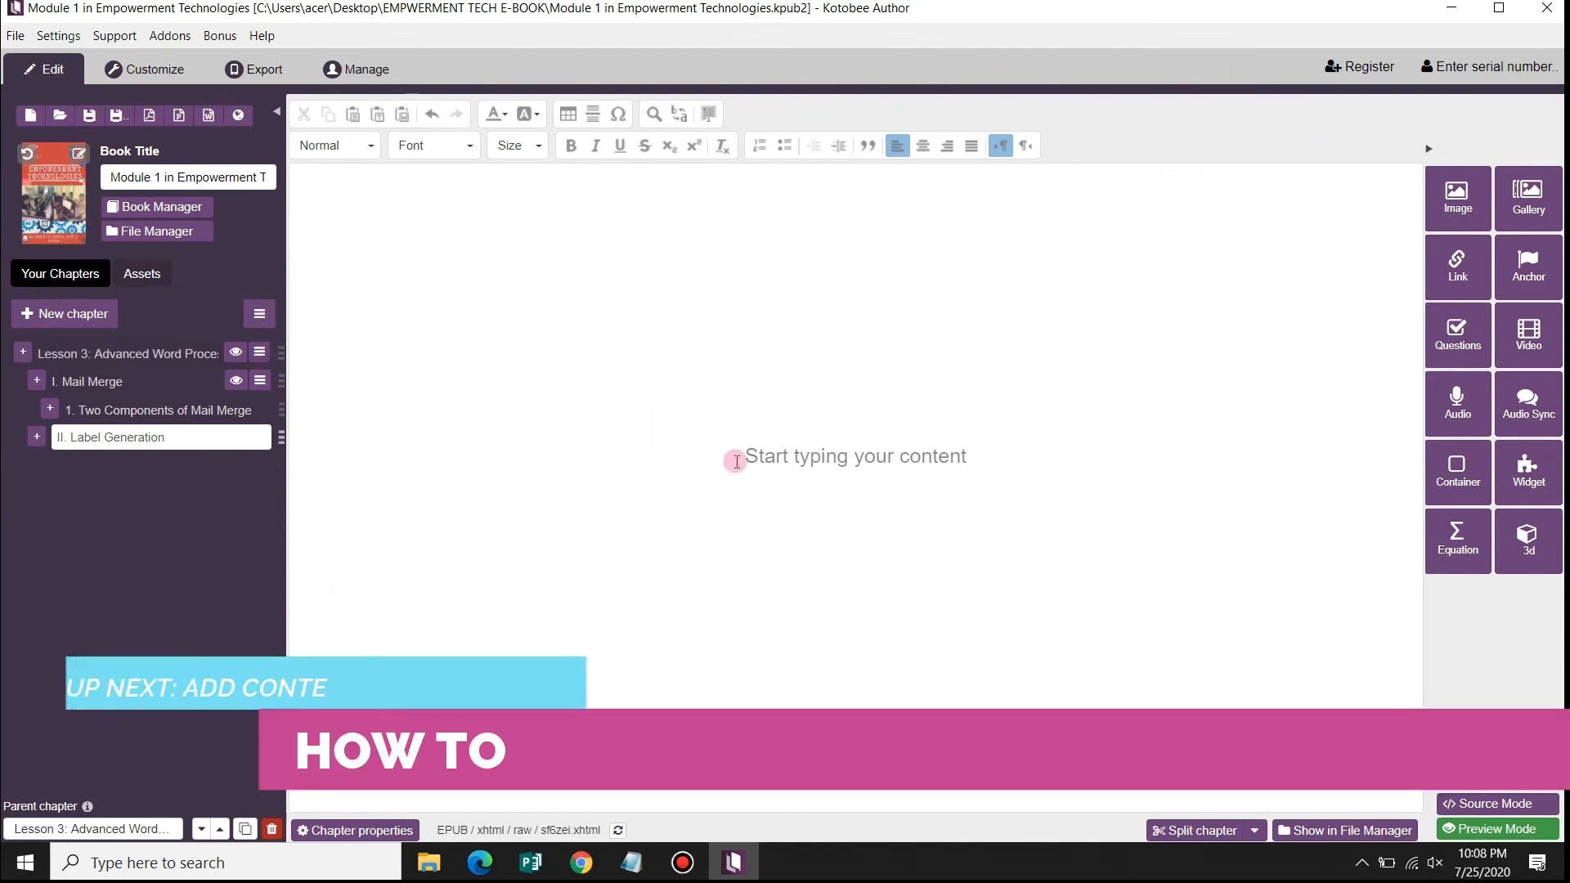
click(90, 115)
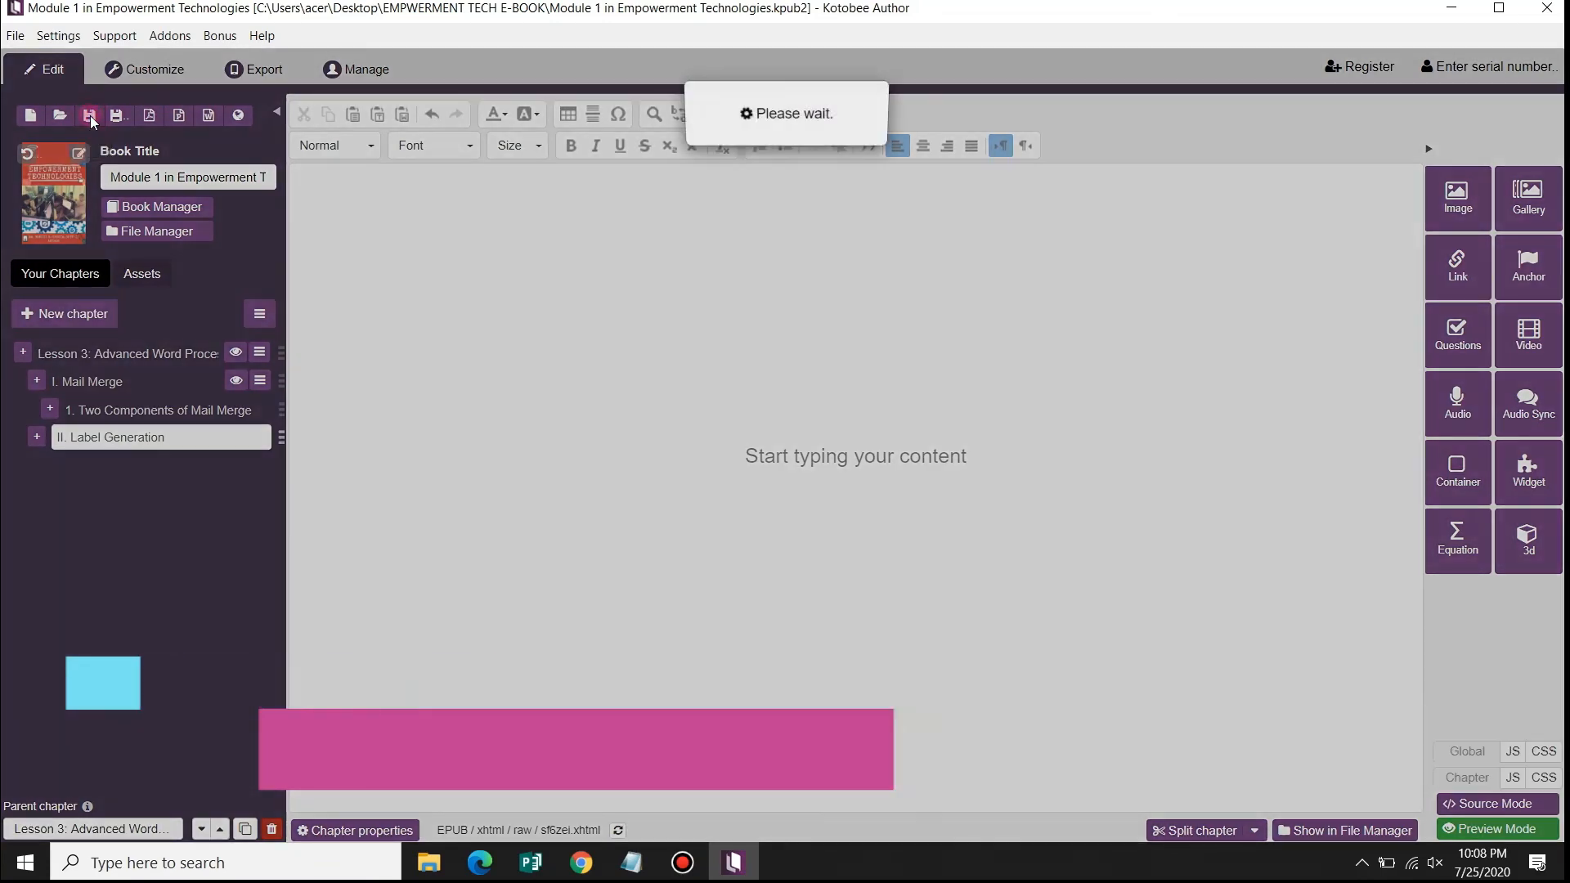